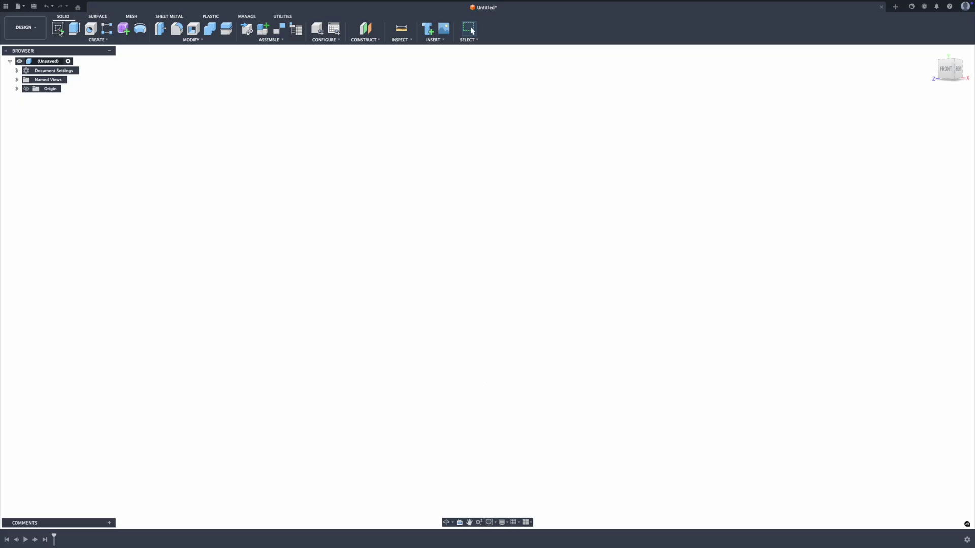
- Start a new sketch on the front plane
left_click(60, 32)
mouse_move(139, 161)
middle_mouse_down("shift")
mouse_move(366, 214)
mouse_move(370, 310)
mouse_move(342, 303)
middle_mouse_up("shift")
left_click(361, 245)
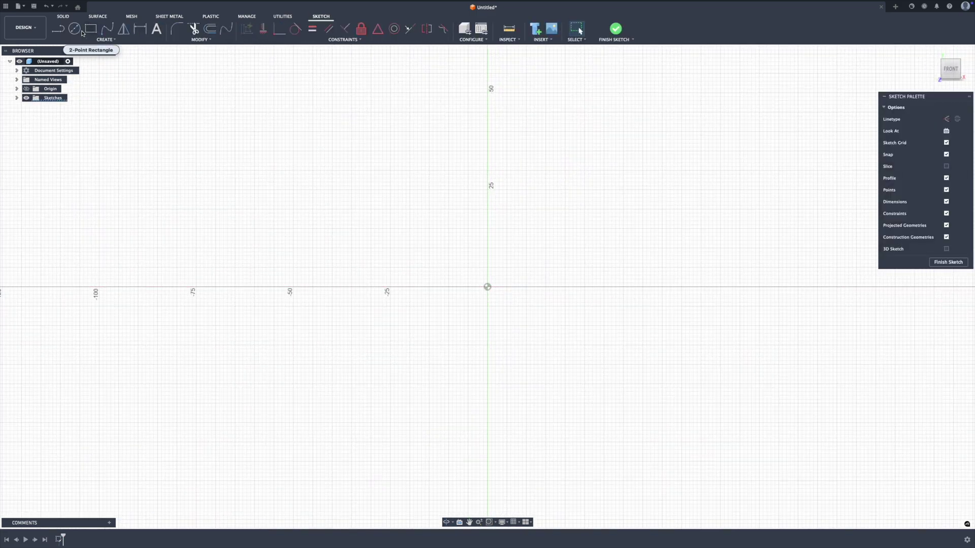
- Draw a trial 20 mm circle, constrain its centre to the origin, then undo it
left_click(74, 28)
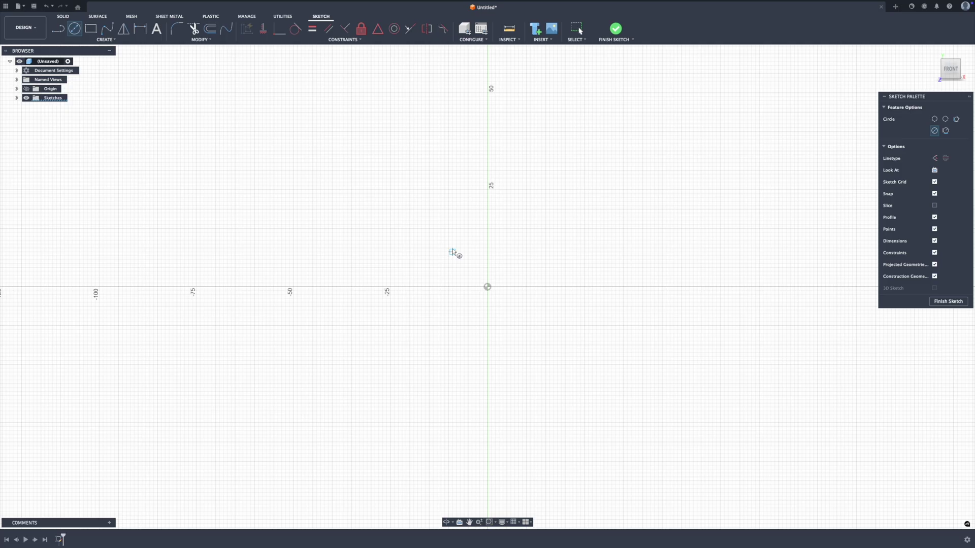
left_click(401, 237)
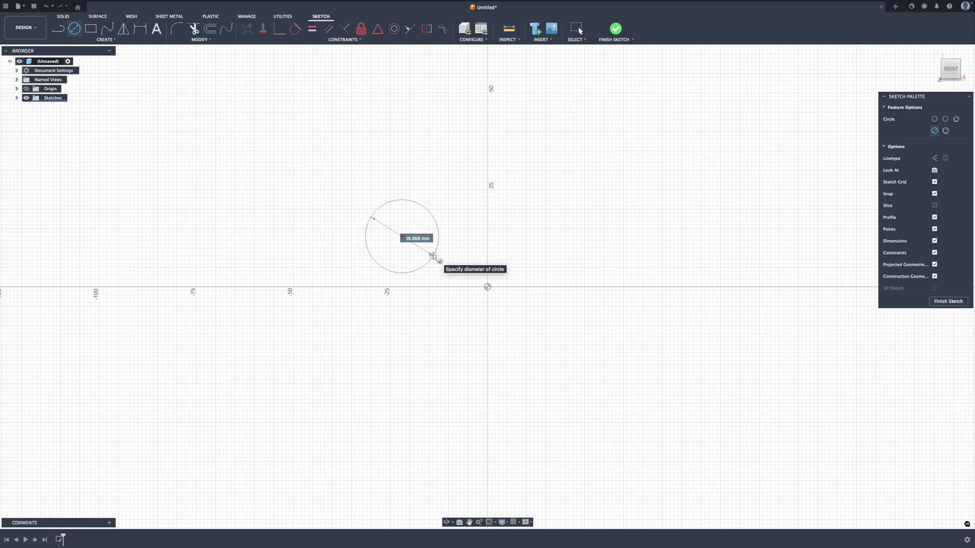
type("20")
key("Return")
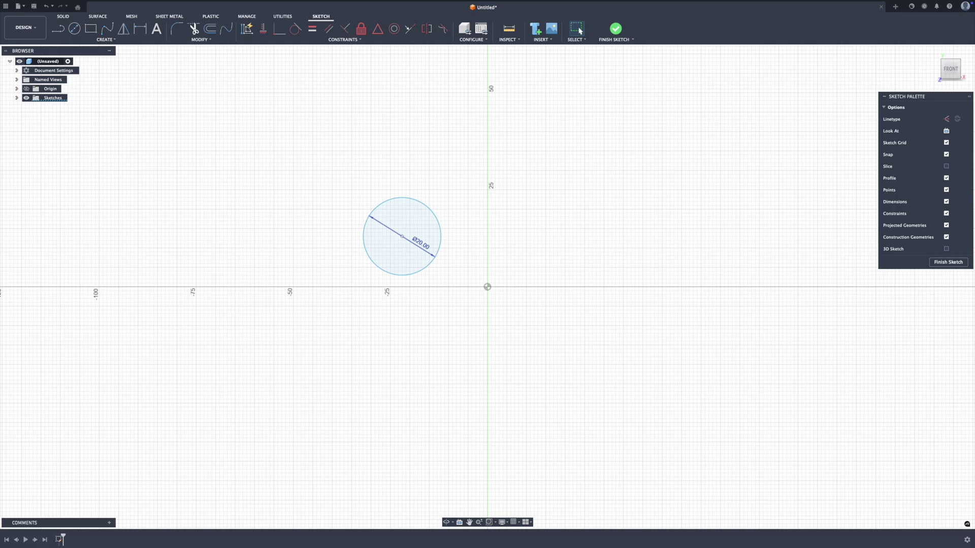
left_click(402, 236)
left_click(279, 29)
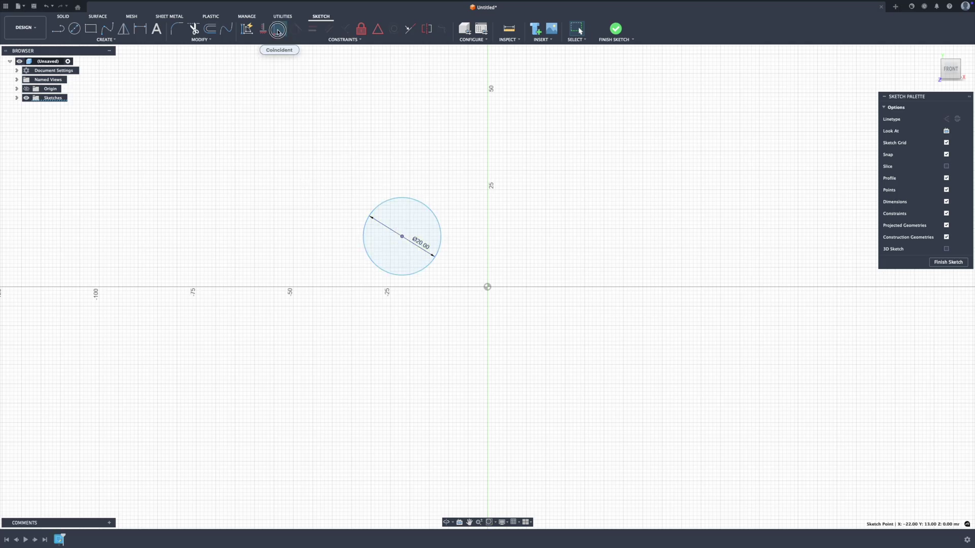
left_click(488, 287)
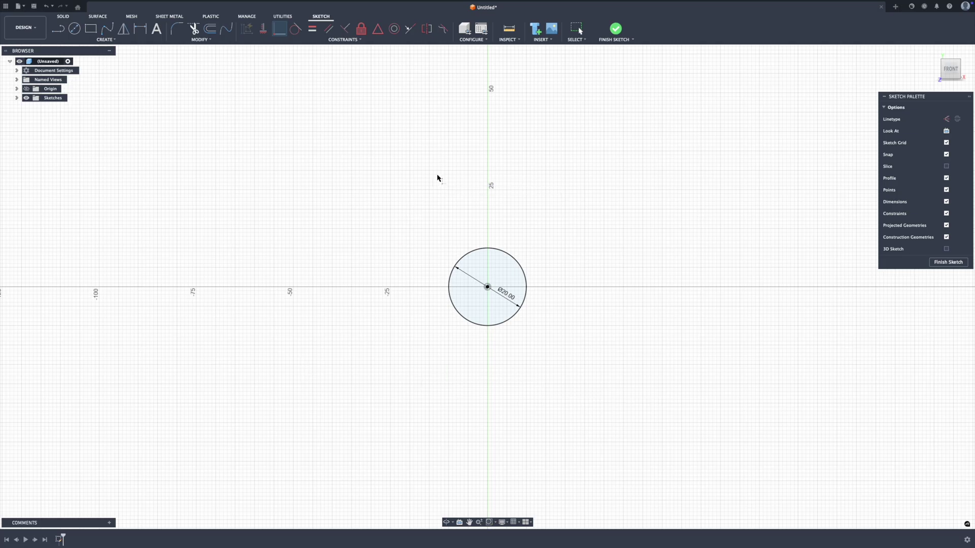
key("Escape")
key("ctrl+z")
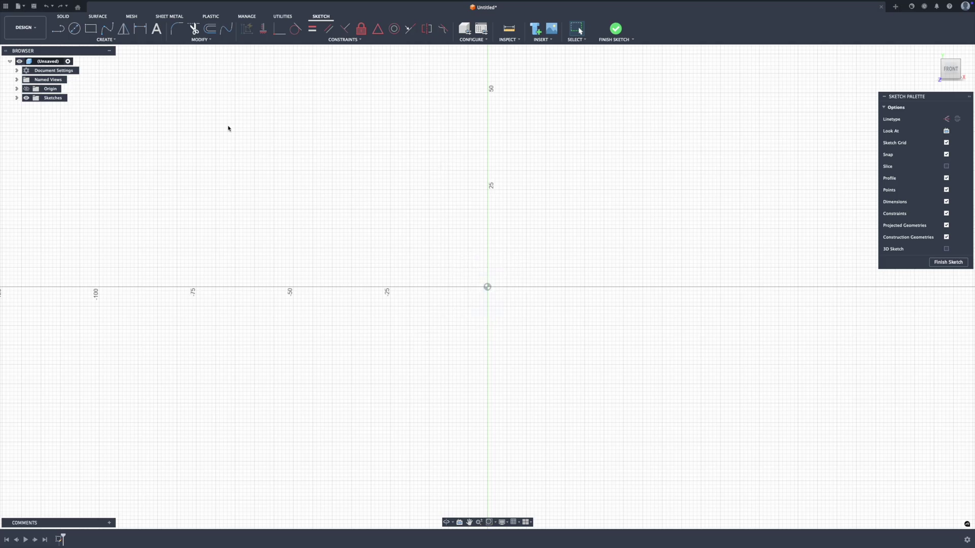
- Draw a circle centred on the origin and dimension its diameter to 20 mm
left_click(77, 33)
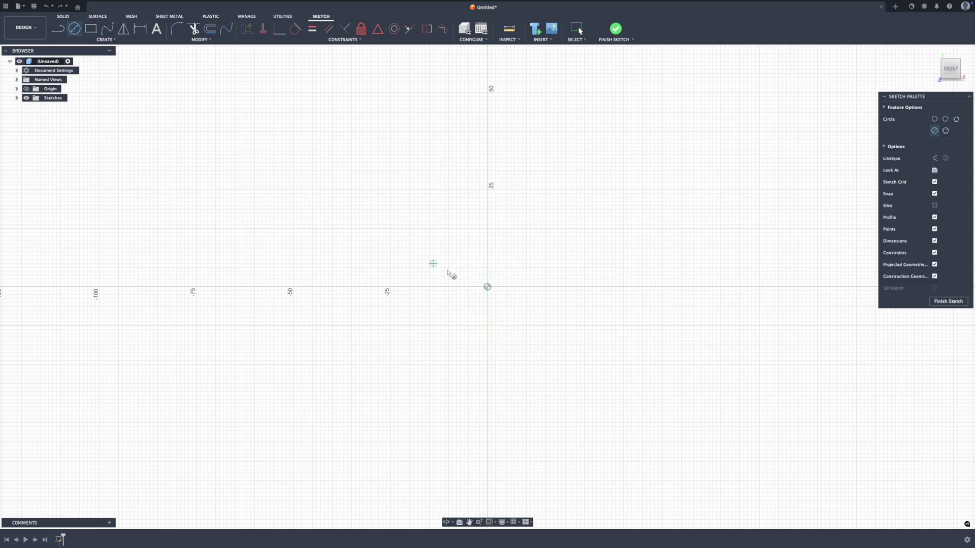
left_click(487, 287)
left_click(455, 258)
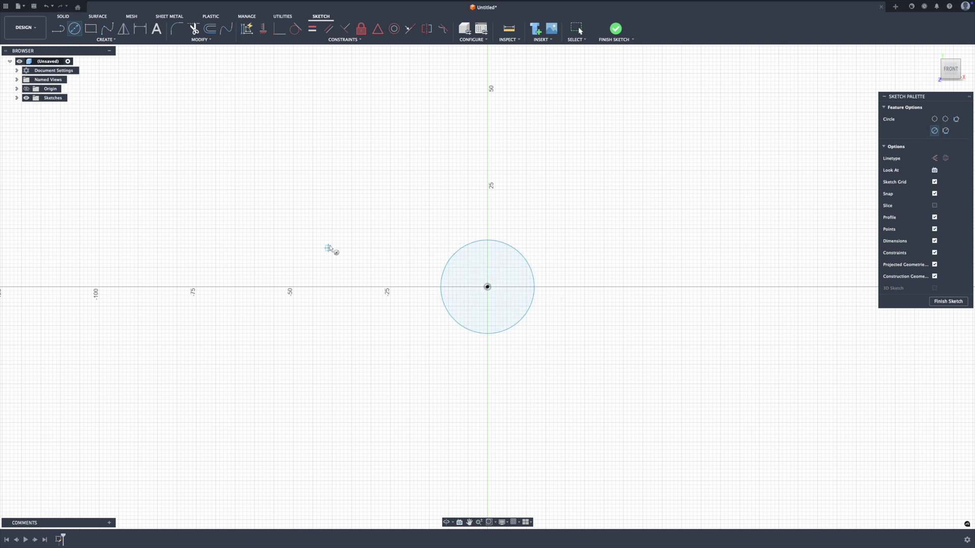
key("Escape")
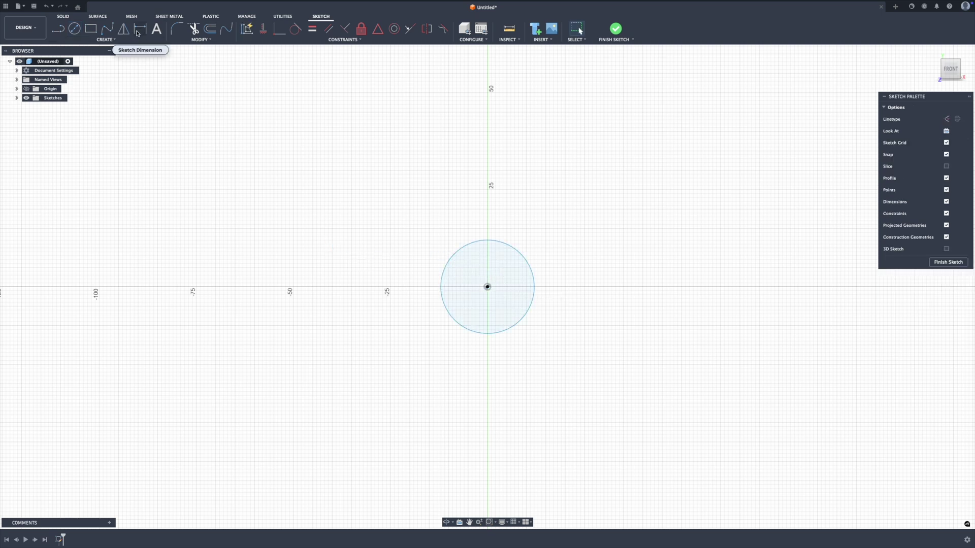
left_click(140, 28)
left_click(466, 249)
left_click(465, 250)
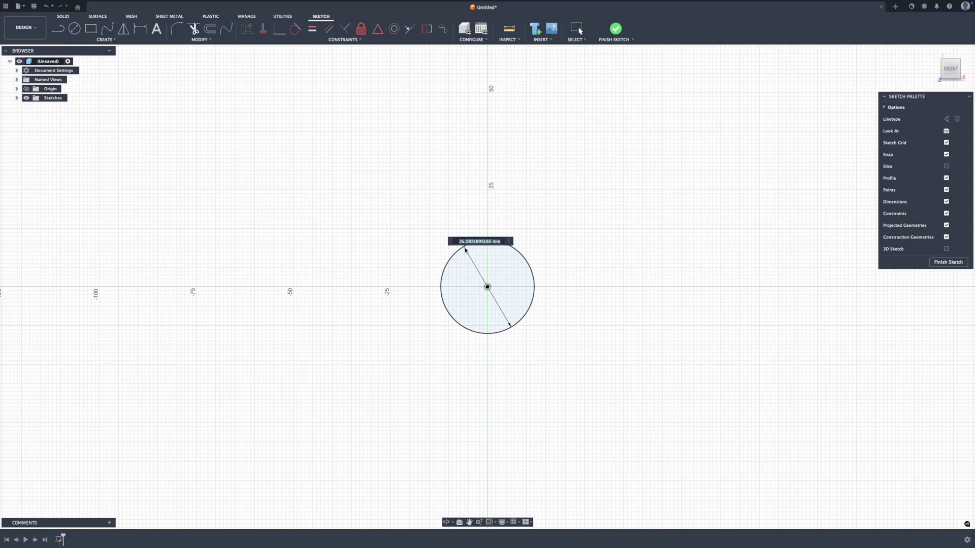
type("20")
key("Return")
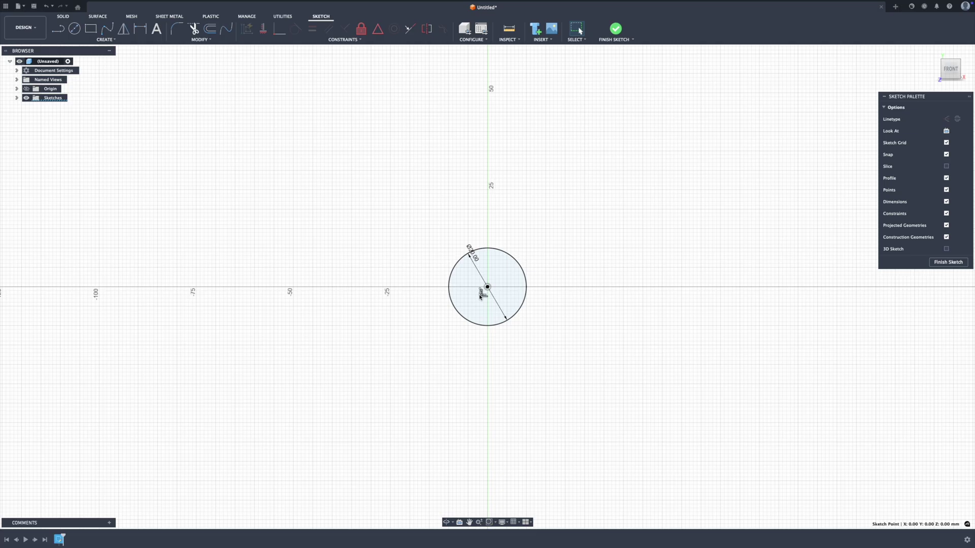
- Change the circle's diameter dimension from 20 mm to 30 mm
left_click(349, 246)
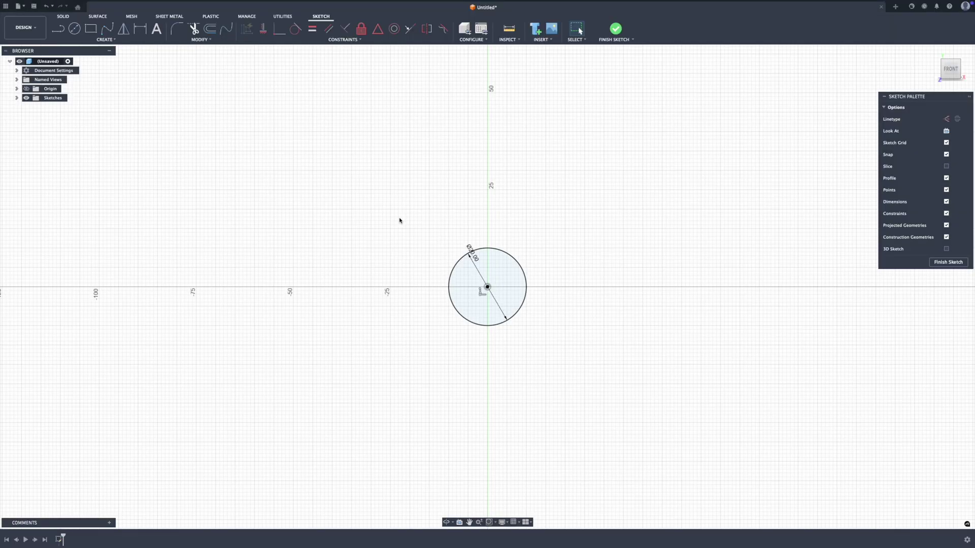
double_click(474, 254)
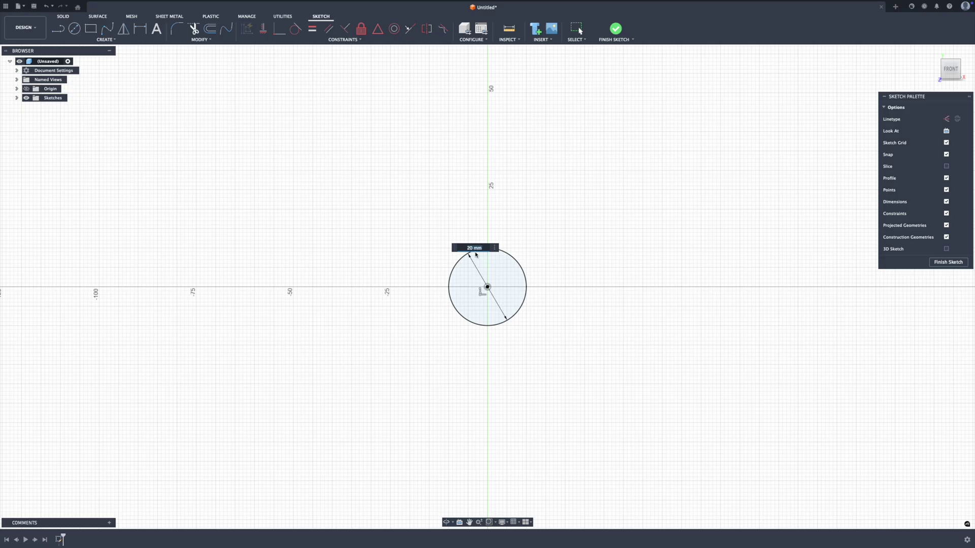
type("30")
key("Return")
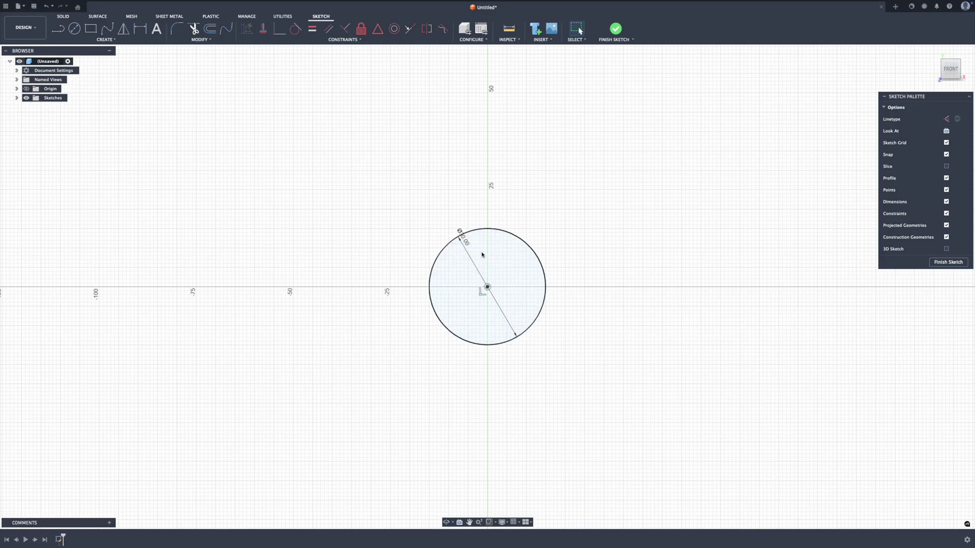
- Extrude the 30 mm circle 10 mm into a solid cylinder and select its top face
left_click(615, 29)
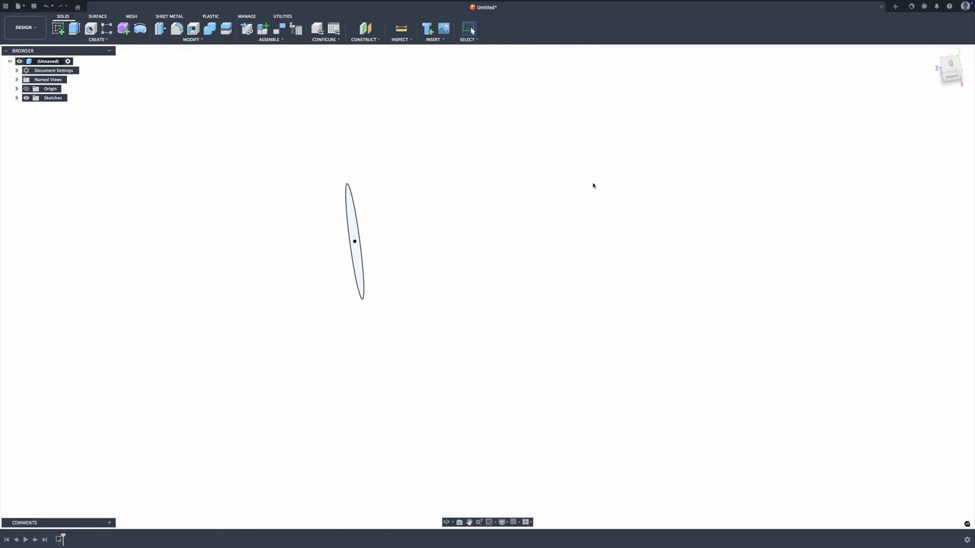
left_click(74, 29)
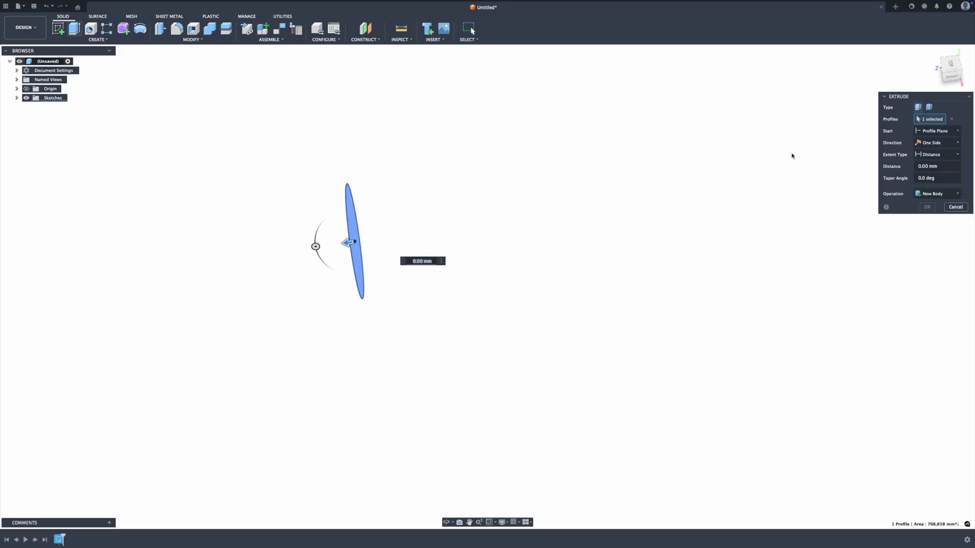
left_click(950, 165)
type("10")
key("Return")
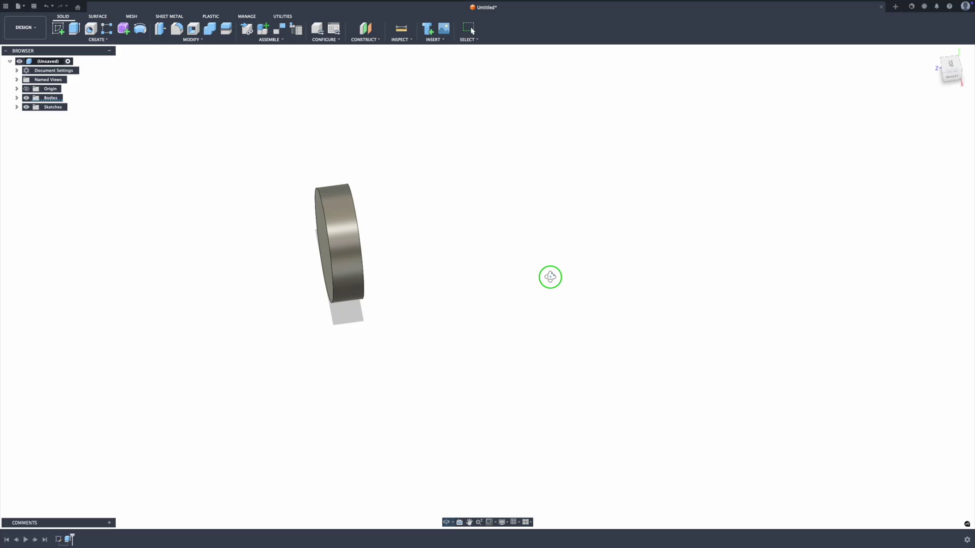
middle_click_drag(548, 277, 634, 208, "shift")
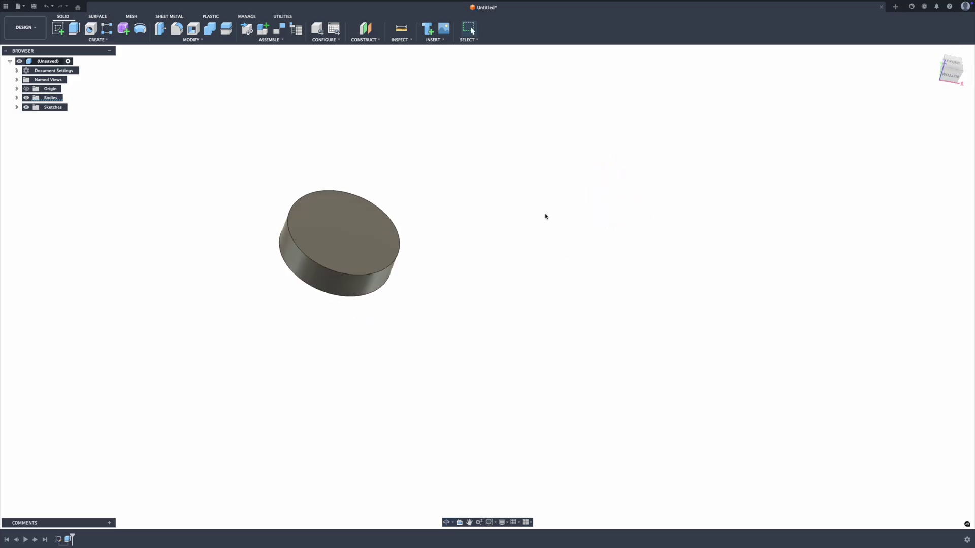
left_click(345, 230)
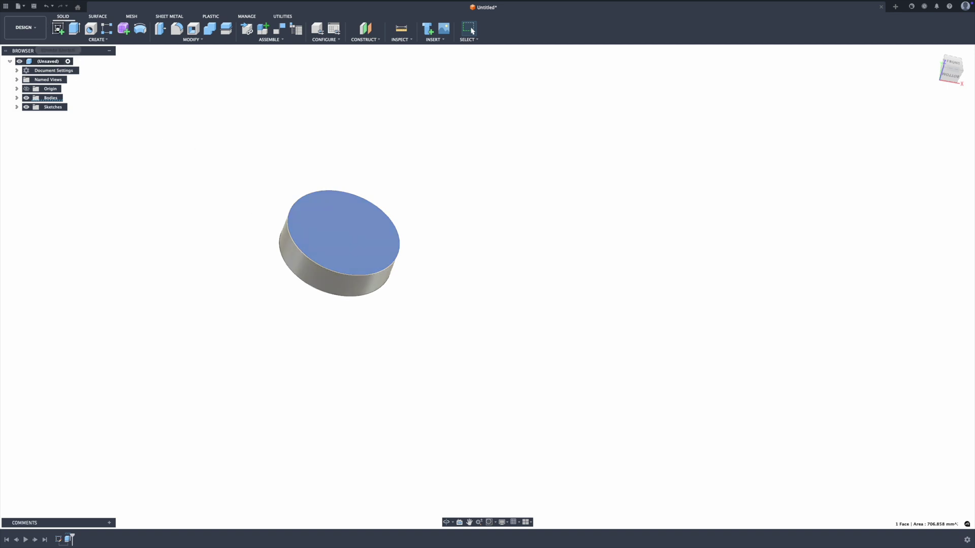
- Draw a 20 mm circle on the top face and move its centre onto the origin
key("c")
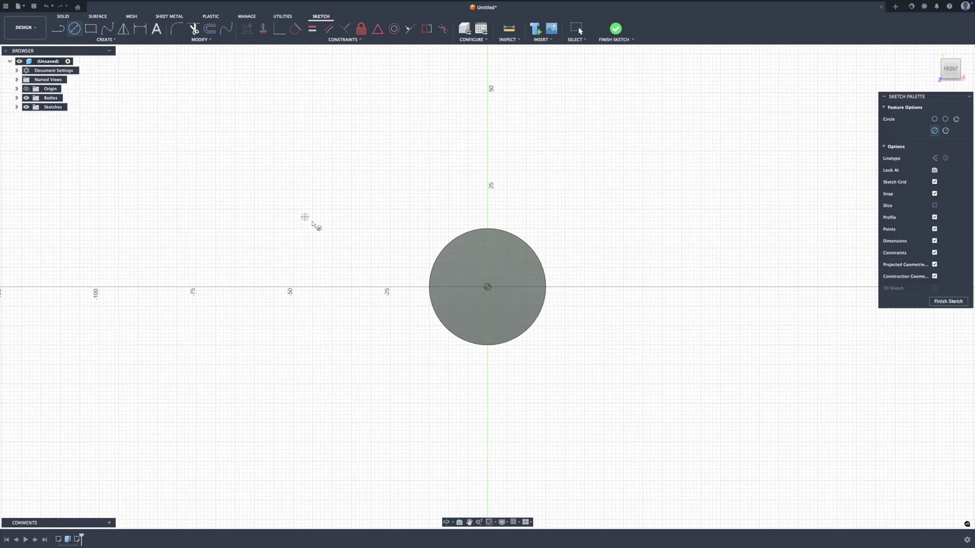
left_click(277, 244)
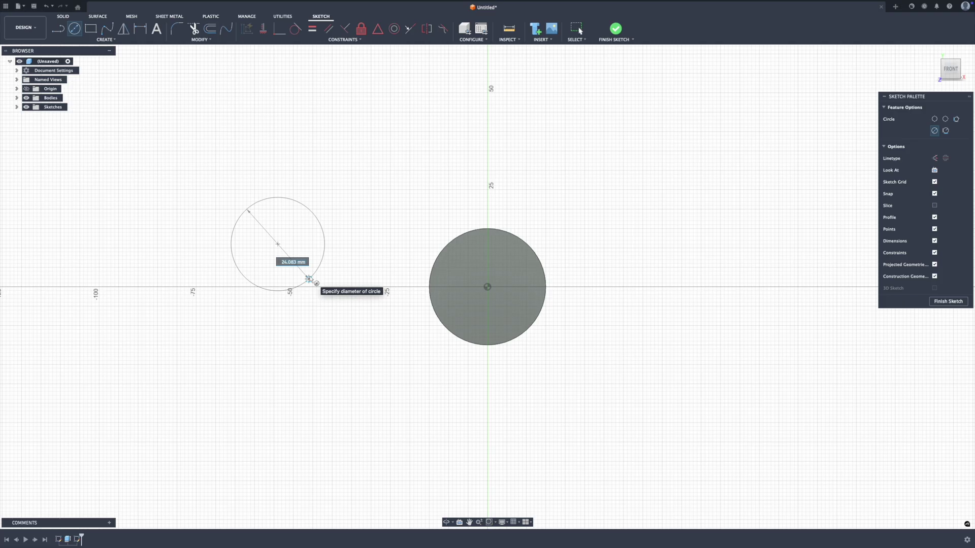
type("20")
key("Return")
key("Escape")
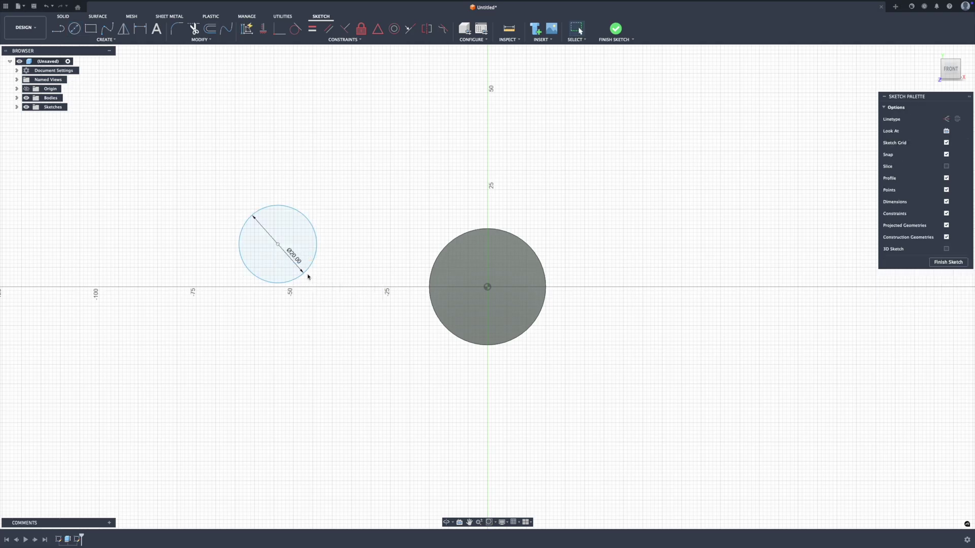
left_click_drag(279, 245, 487, 287)
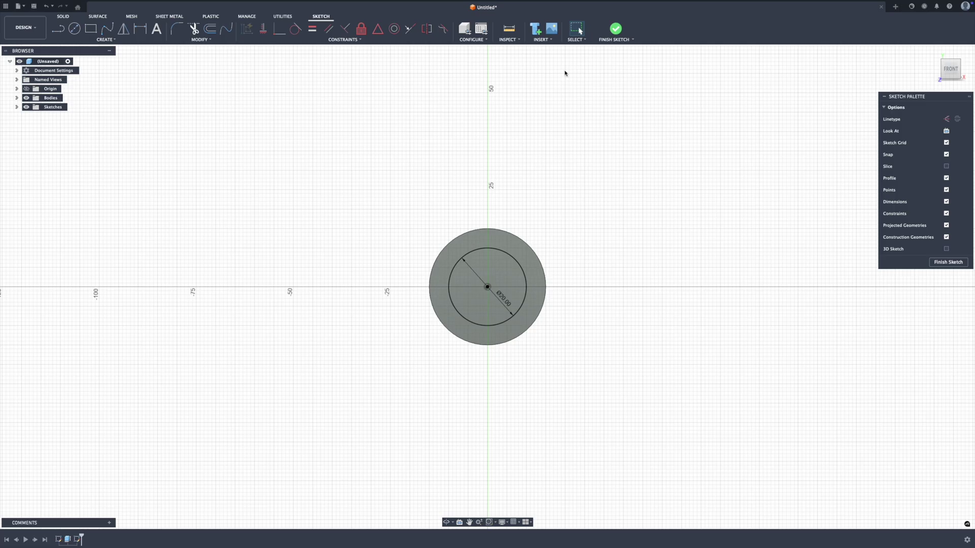
- Extrude the inner 20 mm circle profile 10 mm to form a boss on the cylinder
left_click(607, 32)
left_click(366, 236)
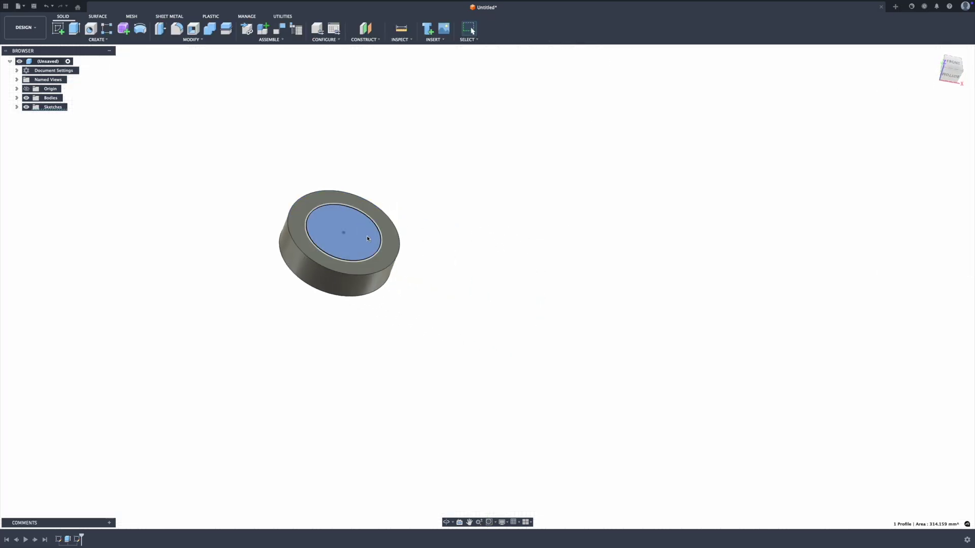
left_click(213, 122)
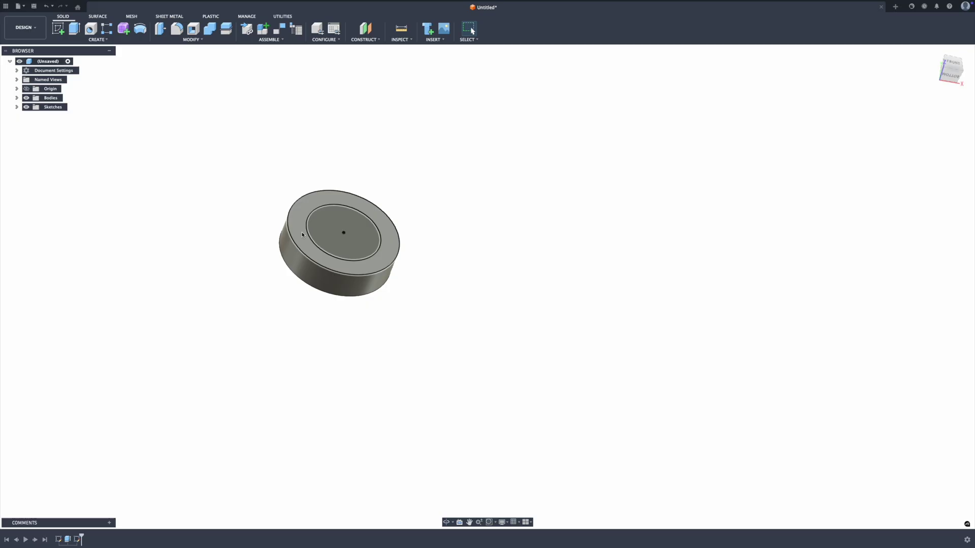
left_click(297, 229)
left_click(332, 234)
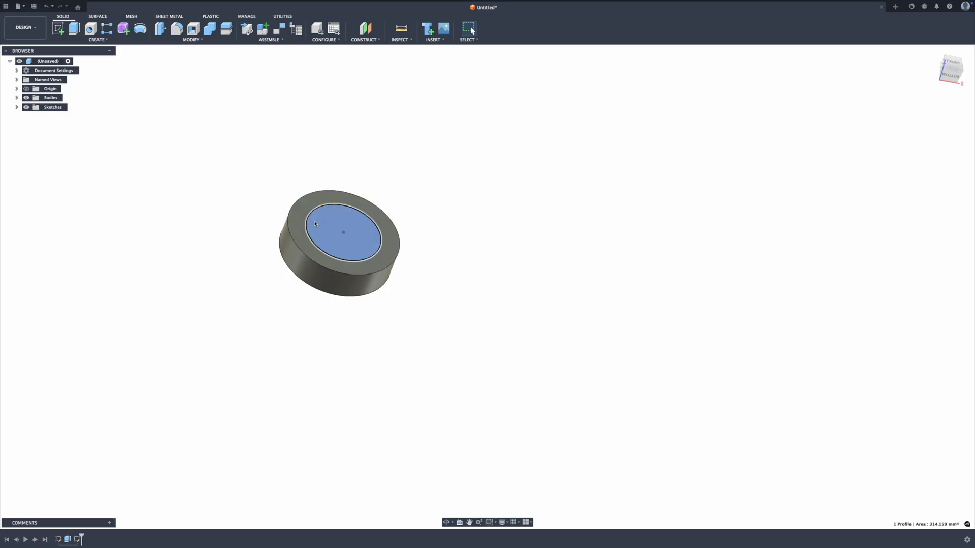
left_click(75, 29)
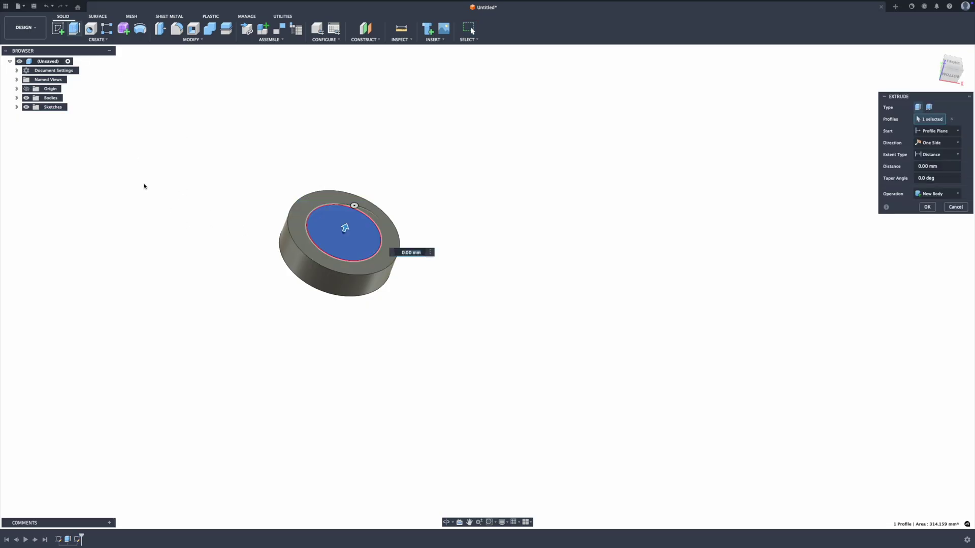
left_click(951, 167)
type("10")
key("Return")
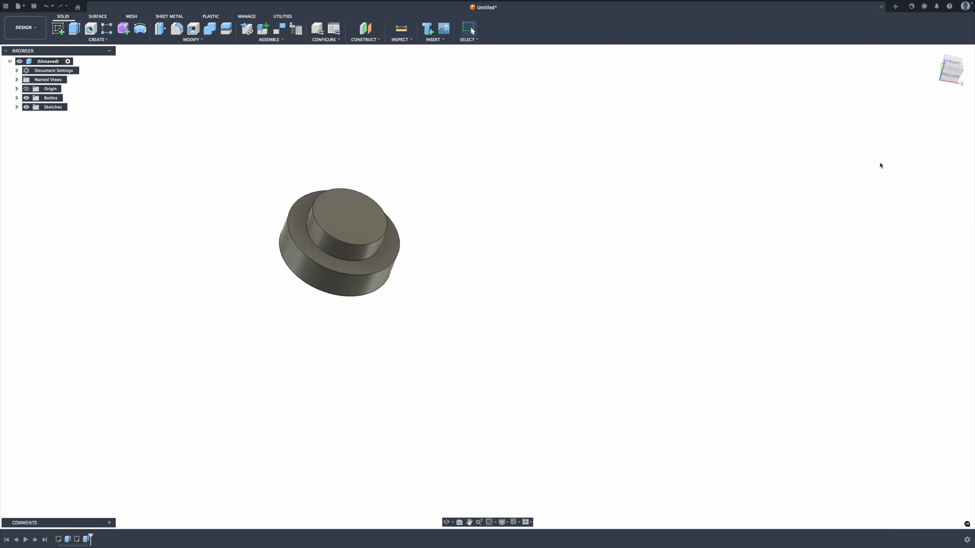
middle_click_drag(611, 278, 585, 276, "shift")
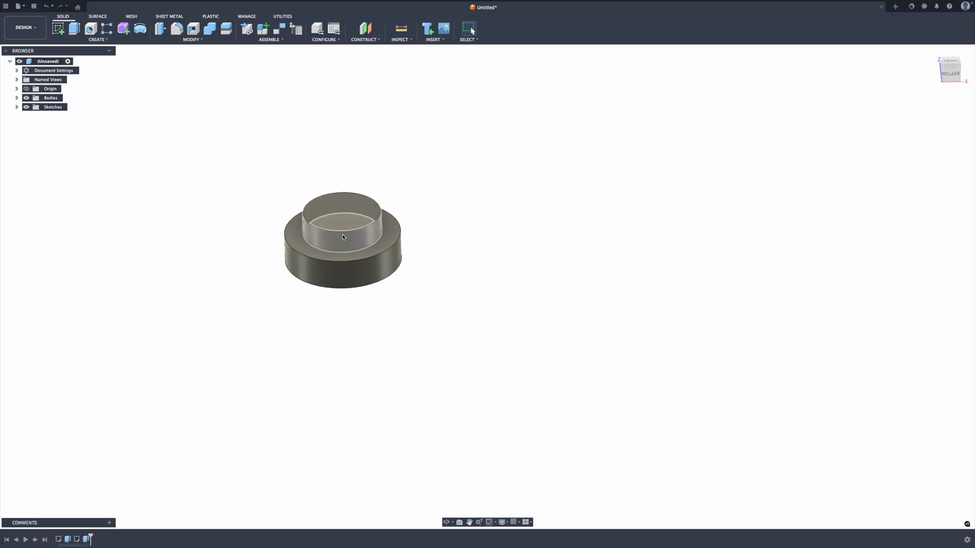
- Sketch a 35 mm circle at the origin on the boss's top face and finish the sketch
mouse_move(510, 268)
middle_mouse_down("shift")
mouse_move(508, 242)
mouse_move(510, 254)
mouse_move(477, 263)
mouse_move(498, 268)
middle_mouse_up("shift")
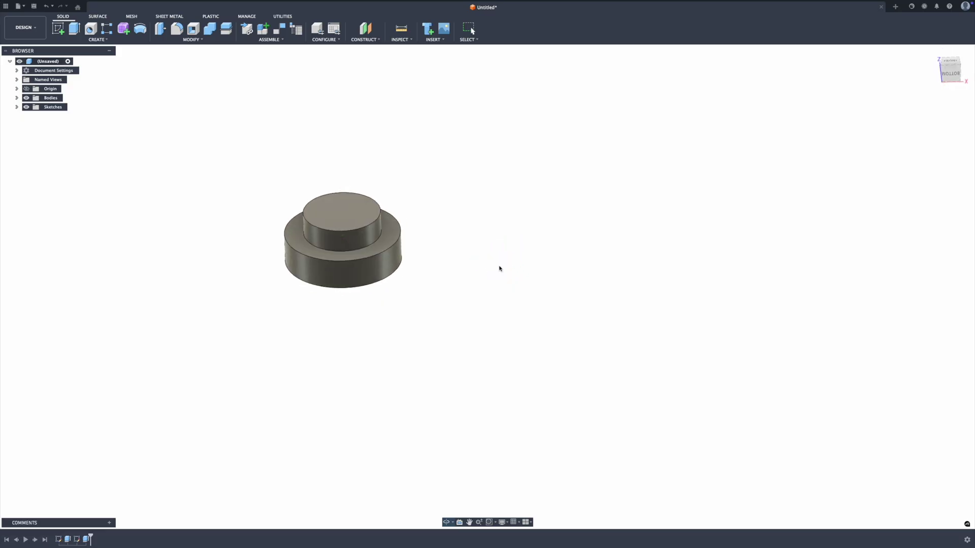
left_click(381, 215)
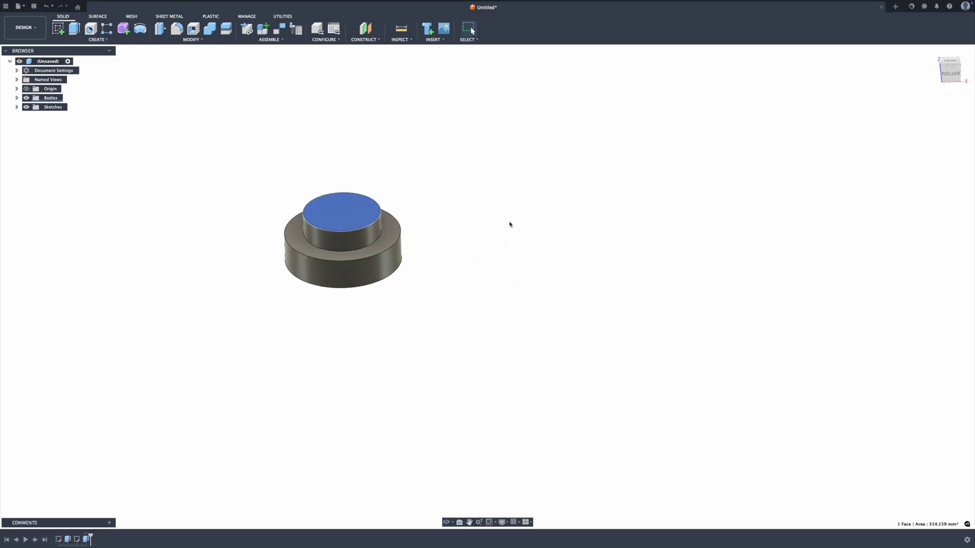
middle_click_drag(510, 222, 611, 248)
middle_click_drag(279, 188, 287, 199, "shift")
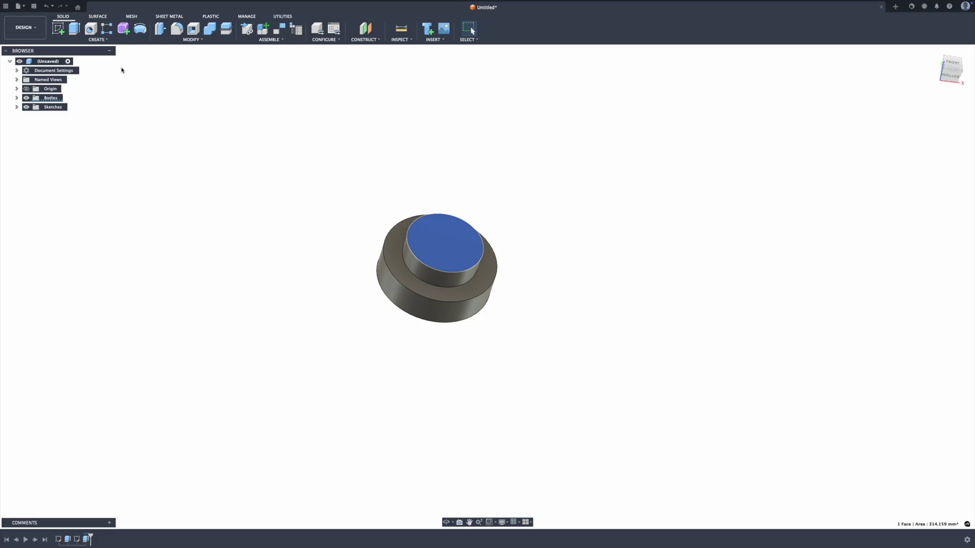
left_click(60, 29)
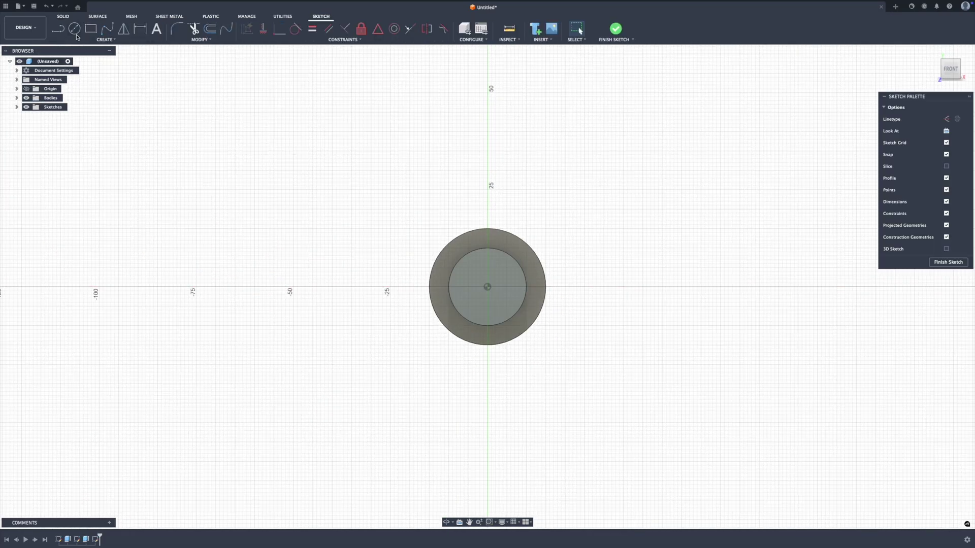
left_click(74, 29)
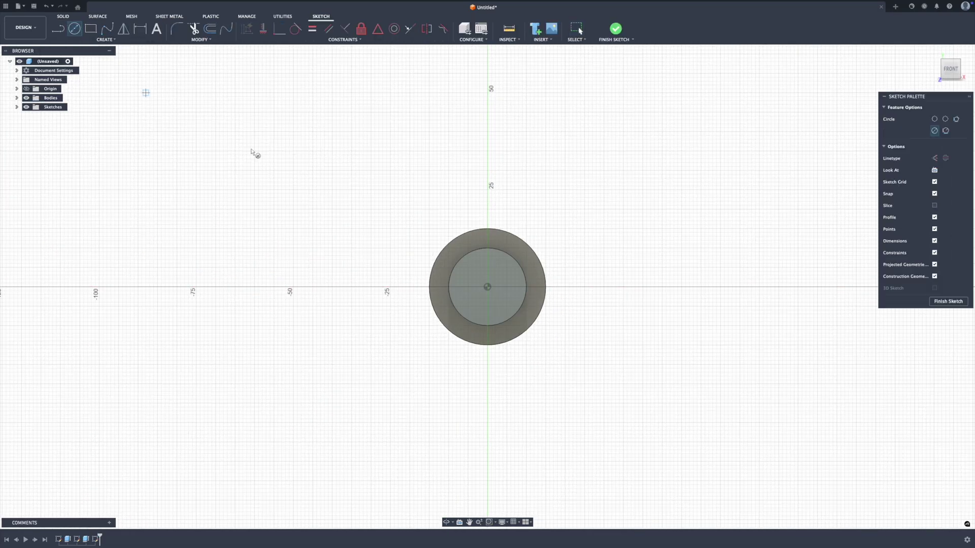
left_click(487, 288)
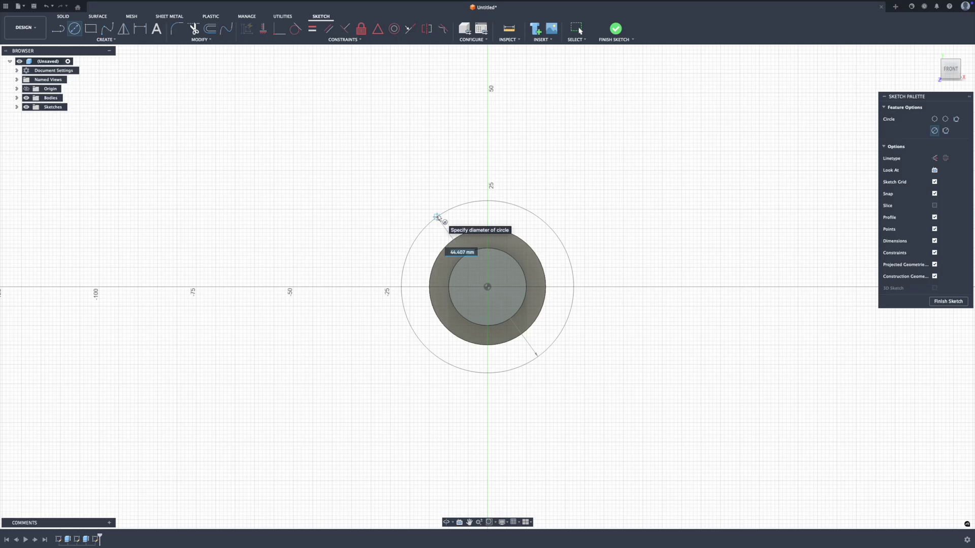
key("Return")
key("Escape")
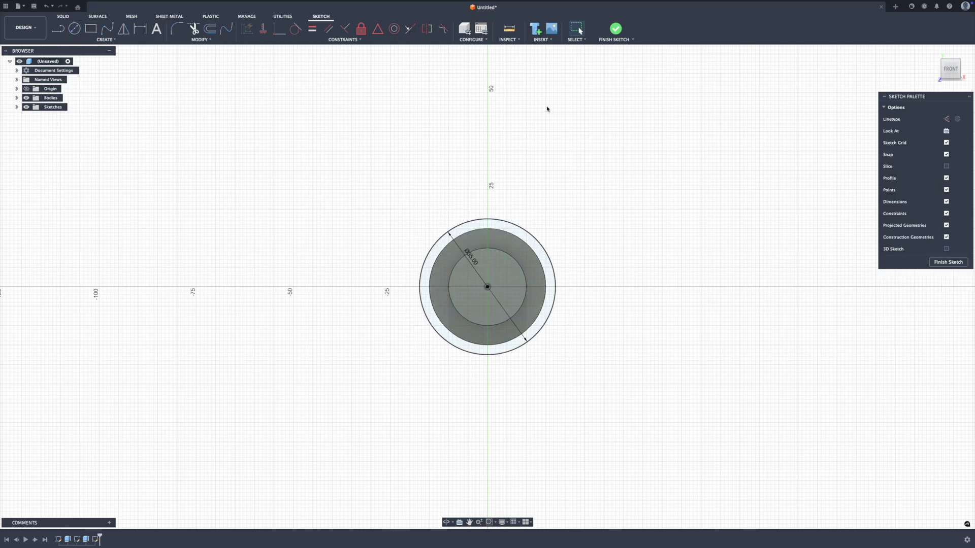
left_click(609, 34)
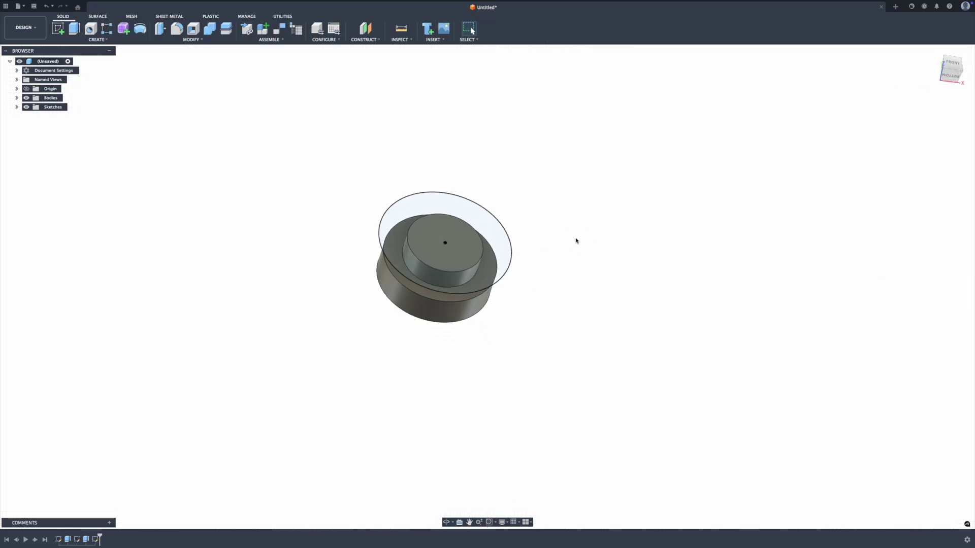
middle_click_drag(577, 239, 569, 221, "shift")
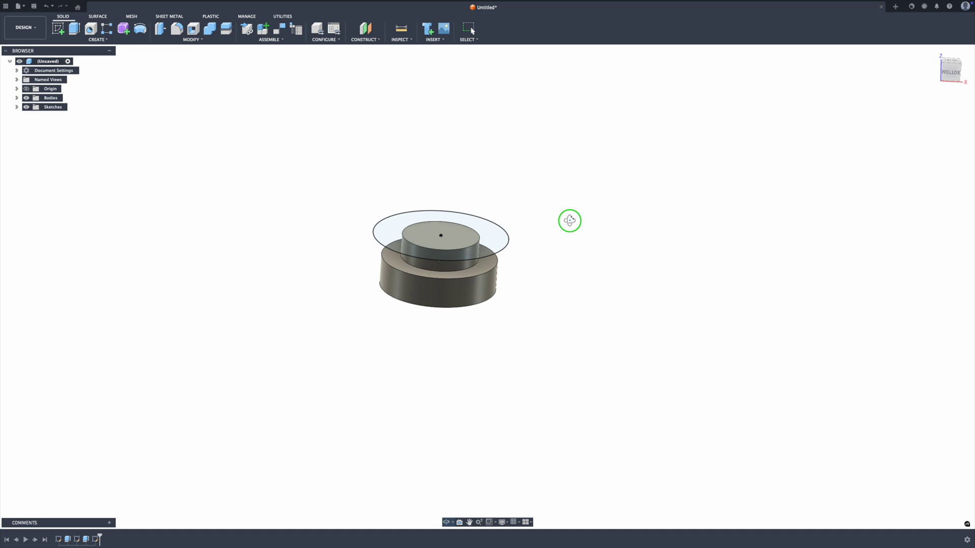
- Extrude the ring and inner circle profiles 8 mm upward, joined to the part
left_click(75, 27)
left_click(390, 230)
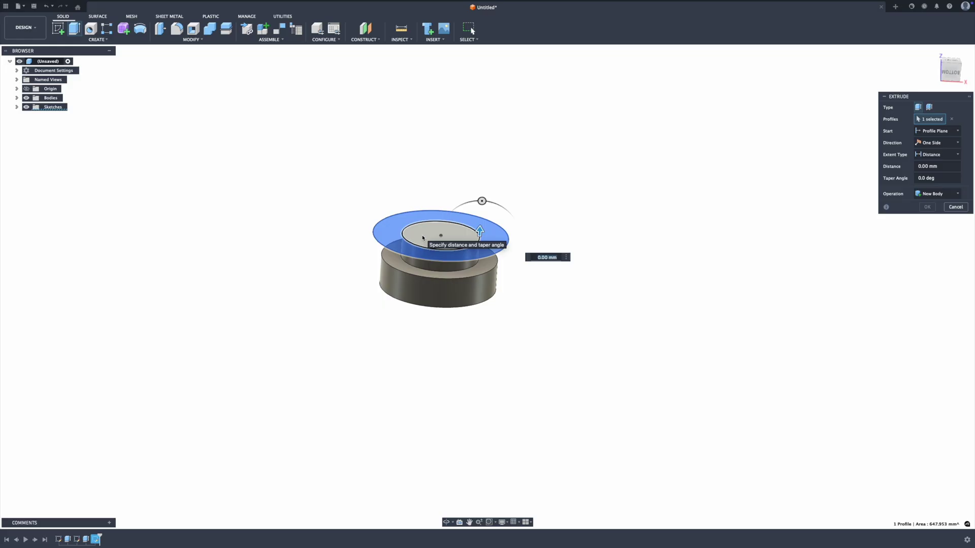
left_click(425, 238)
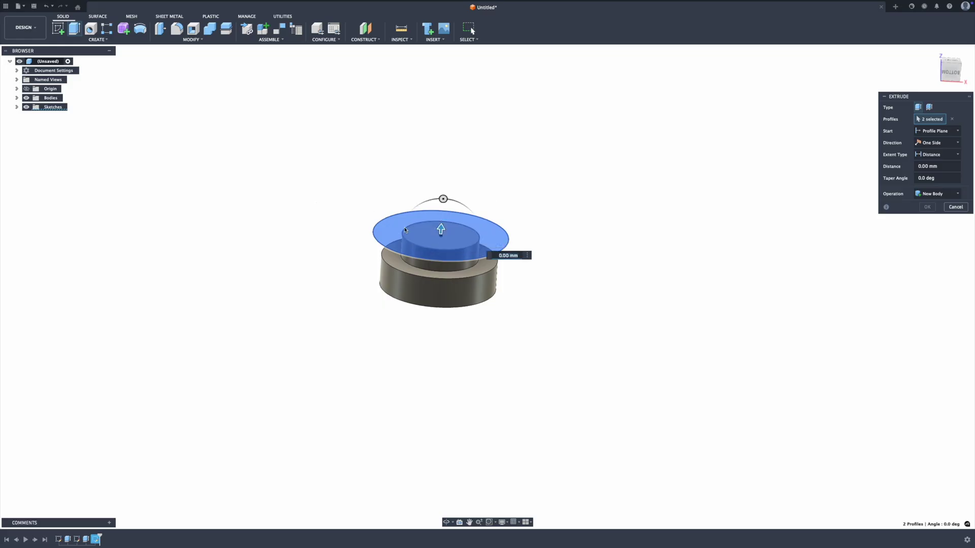
left_click_drag(441, 230, 442, 200)
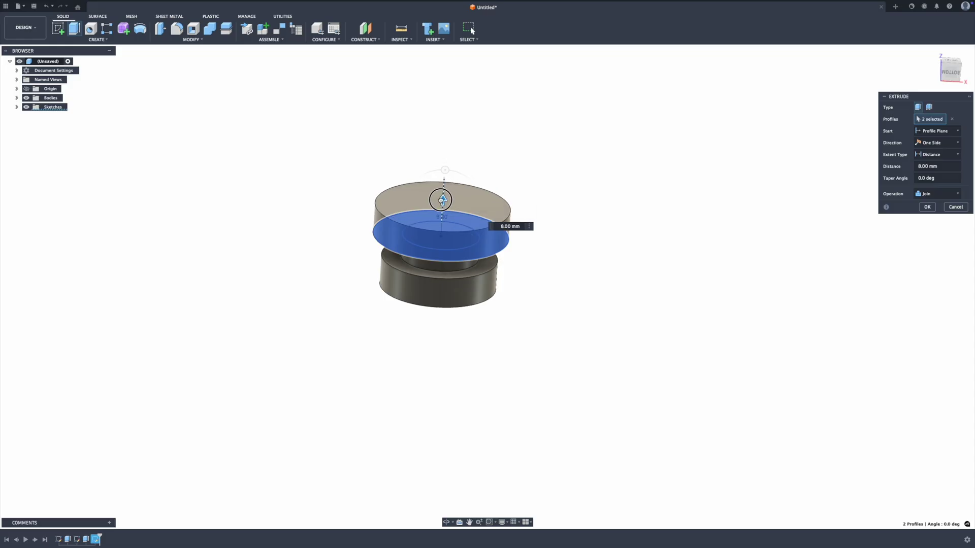
left_click(926, 207)
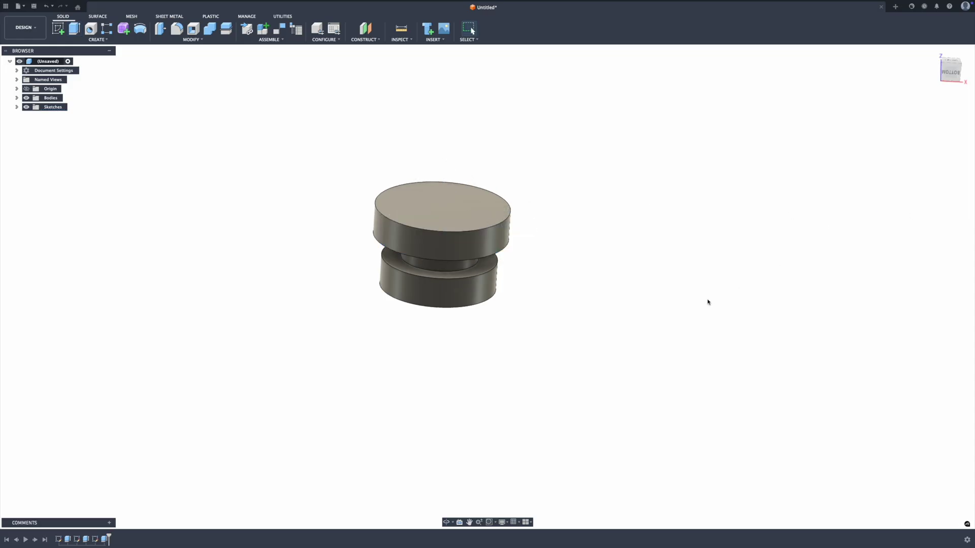
- Start a fillet and select the two edges where the neck meets the discs
middle_click_drag(707, 300, 484, 98, "shift")
middle_click_drag(564, 287, 508, 244, "shift")
middle_click_drag(226, 191, 219, 163, "shift")
left_click(178, 29)
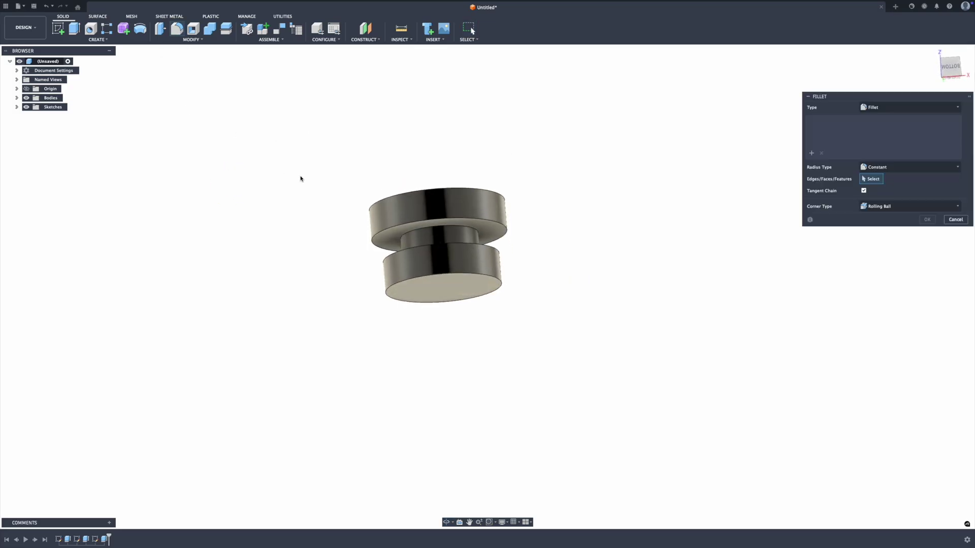
left_click(409, 234)
middle_click_drag(349, 212, 288, 207, "shift")
left_click(403, 261)
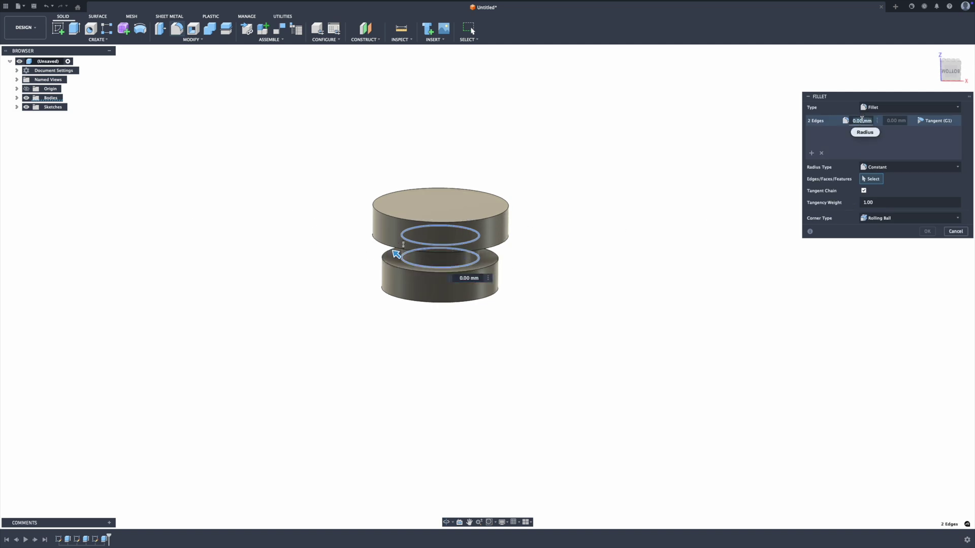
- Set the fillet radius to 3 mm and apply it
mouse_move(668, 300)
middle_mouse_down("shift")
mouse_move(666, 283)
mouse_move(685, 300)
middle_mouse_up("shift")
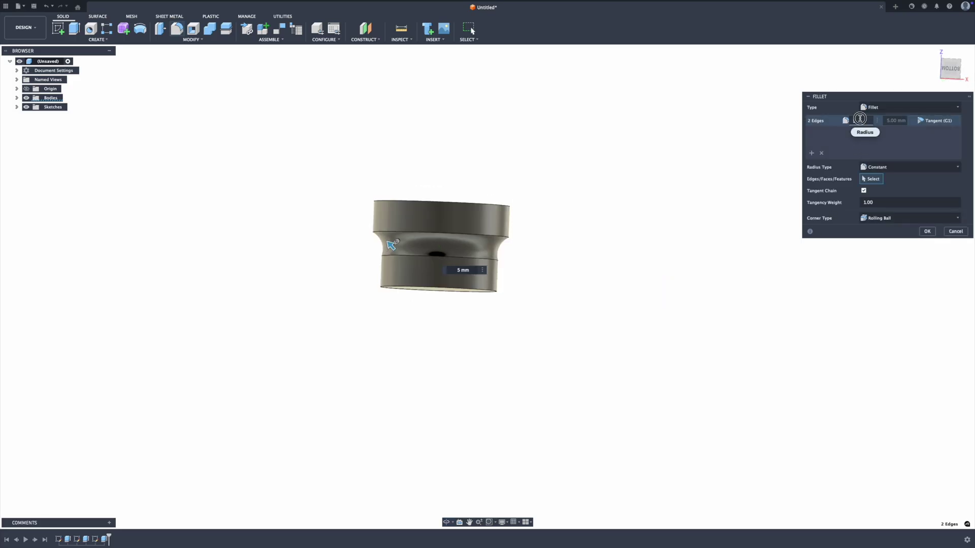
key("BackSpace")
type("2")
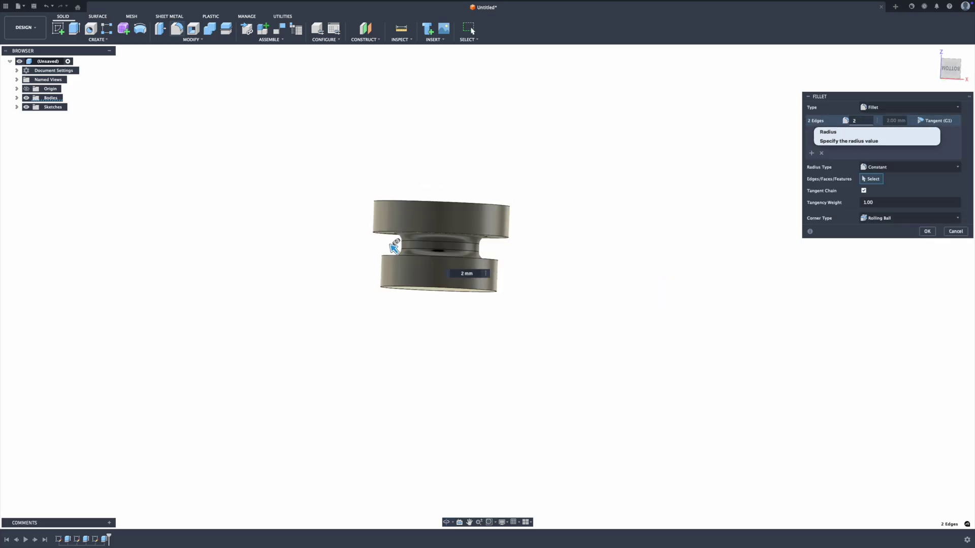
middle_click_drag(702, 274, 701, 269, "shift")
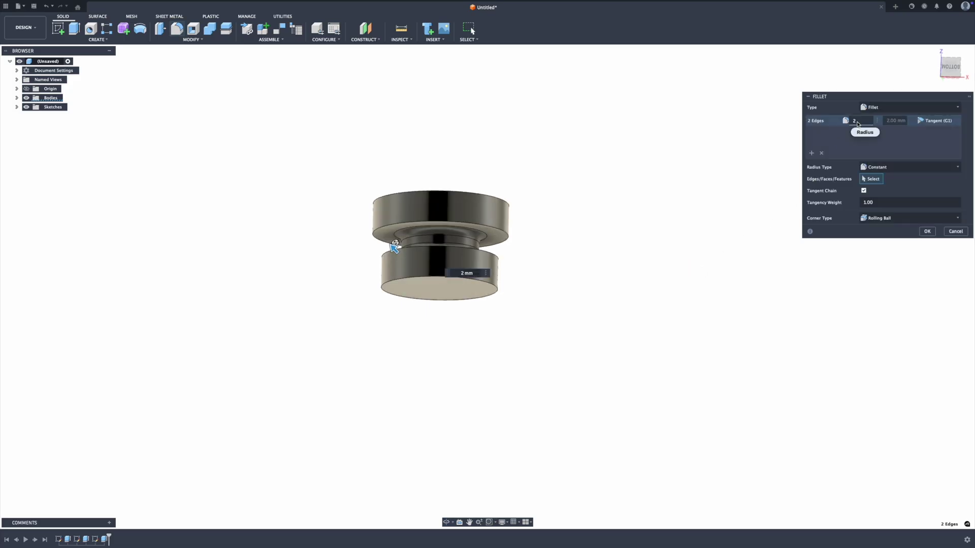
key("BackSpace")
type("3")
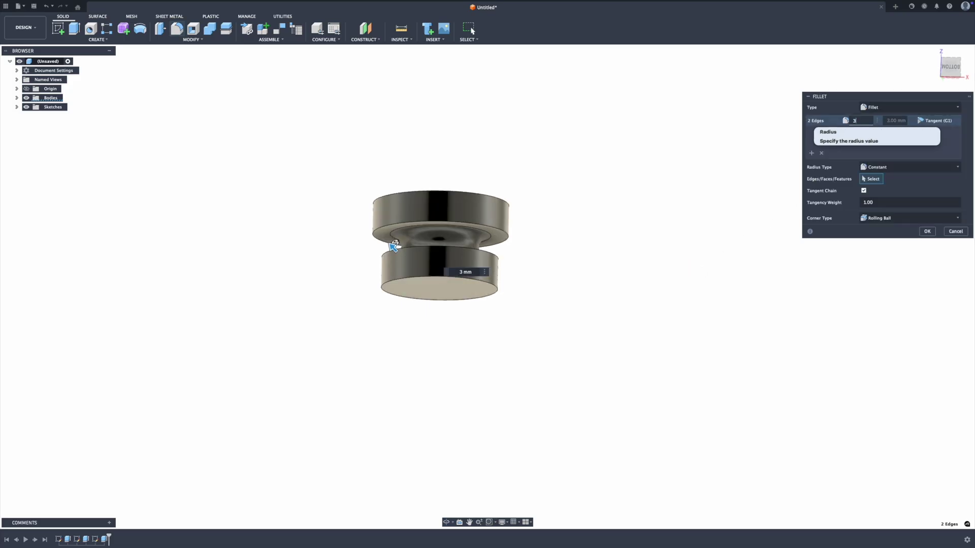
mouse_move(716, 227)
middle_mouse_down("shift")
mouse_move(714, 240)
mouse_move(712, 230)
middle_mouse_up("shift")
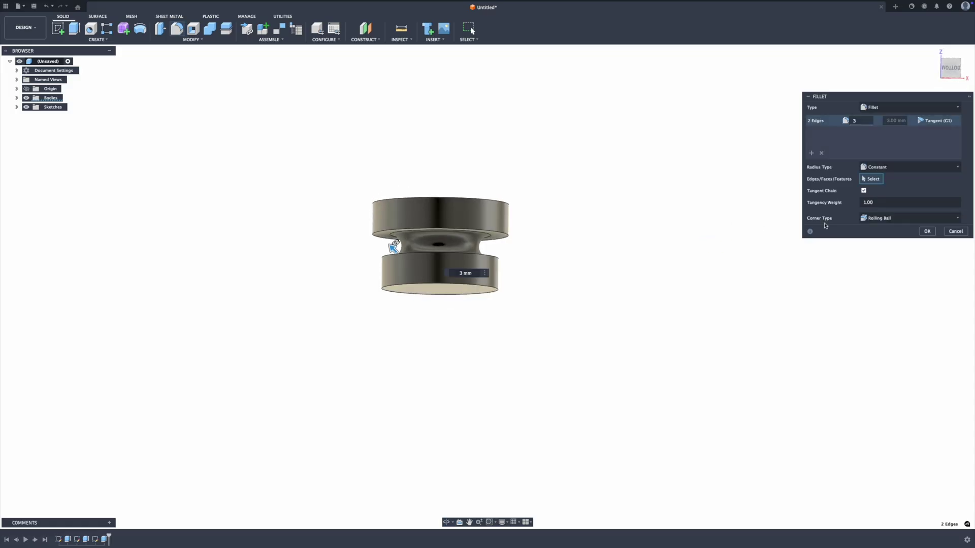
left_click(925, 231)
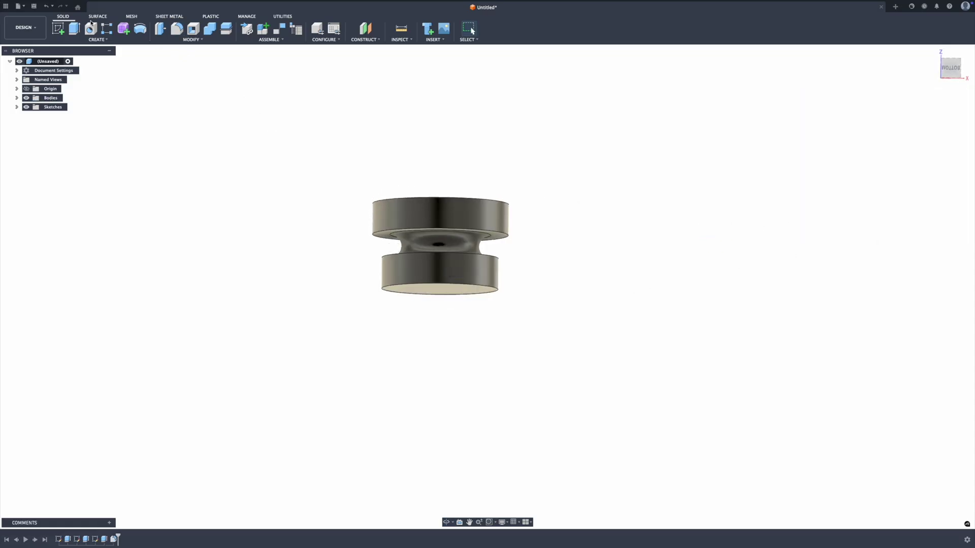
- Fillet the lower cylinder's edge and the top disc's lower edge at 2.5 mm
left_click(177, 28)
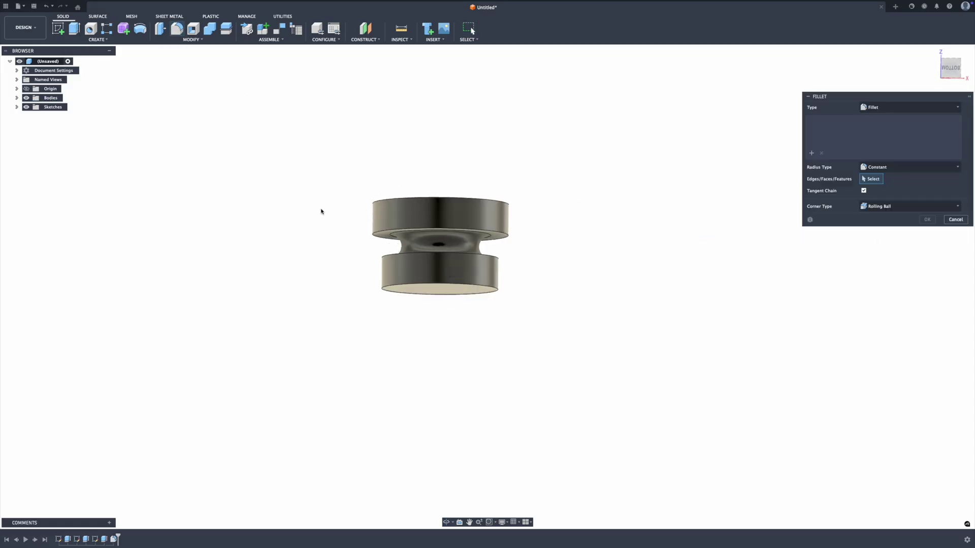
left_click(384, 258)
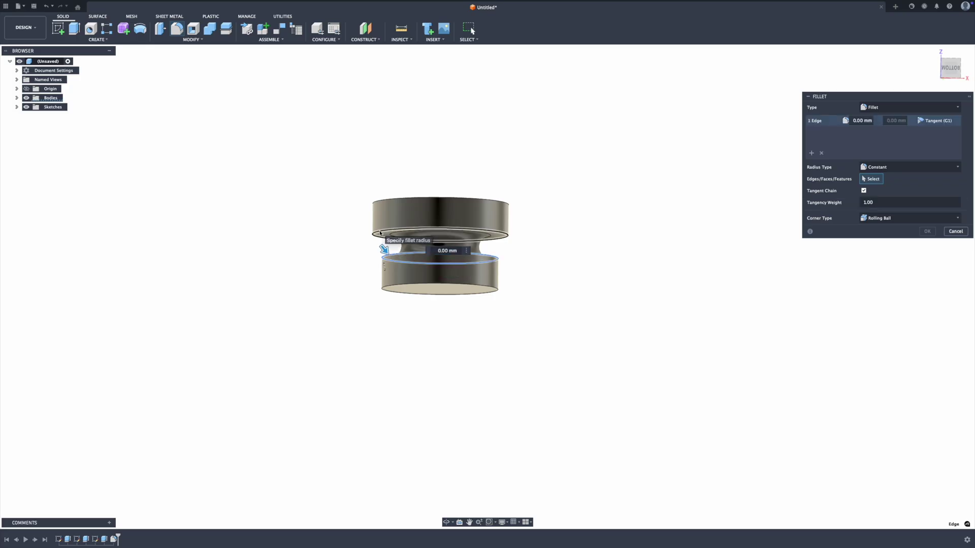
left_click(381, 233)
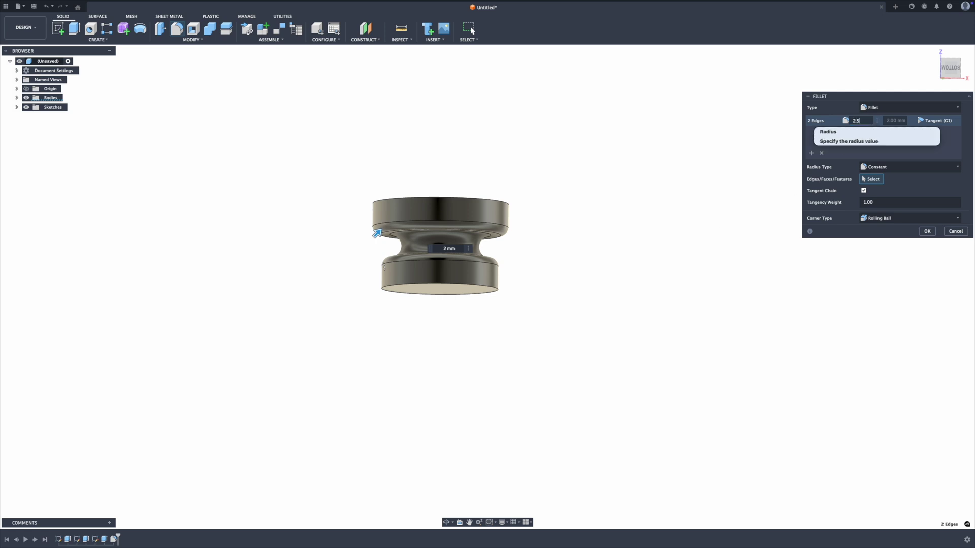
type(".5")
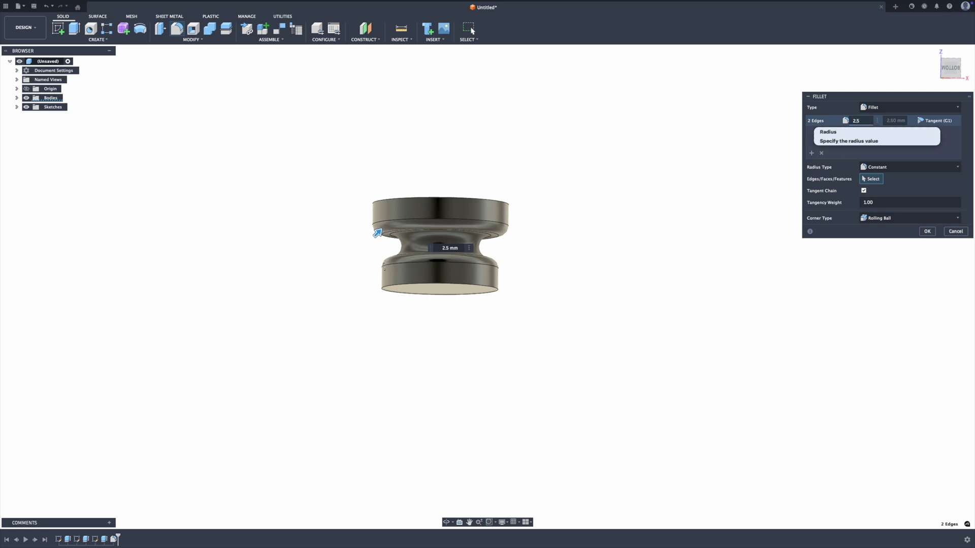
left_click(927, 232)
- Round the top disc's outer top edge with a 6 mm fillet and bring the end face into view
middle_click_drag(670, 213, 603, 207, "shift")
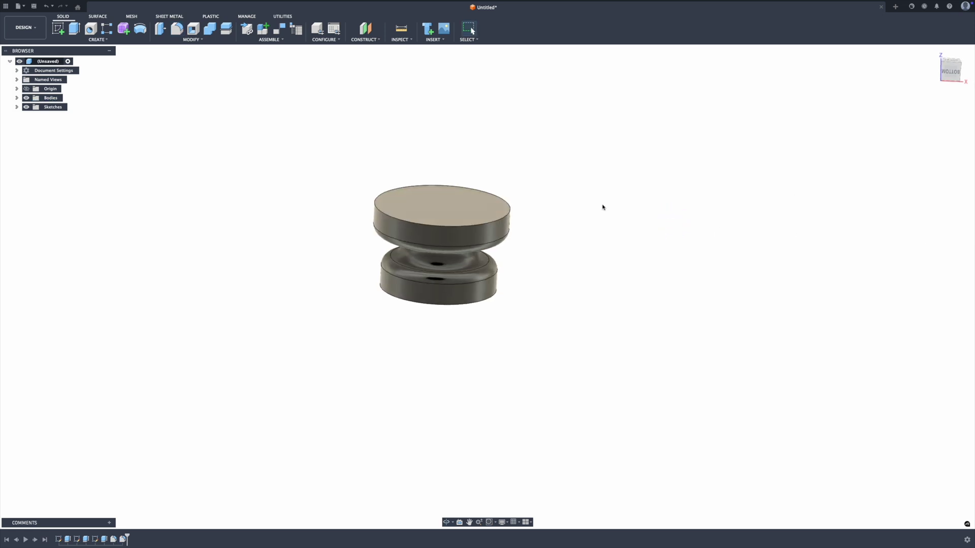
left_click(176, 28)
left_click(385, 217)
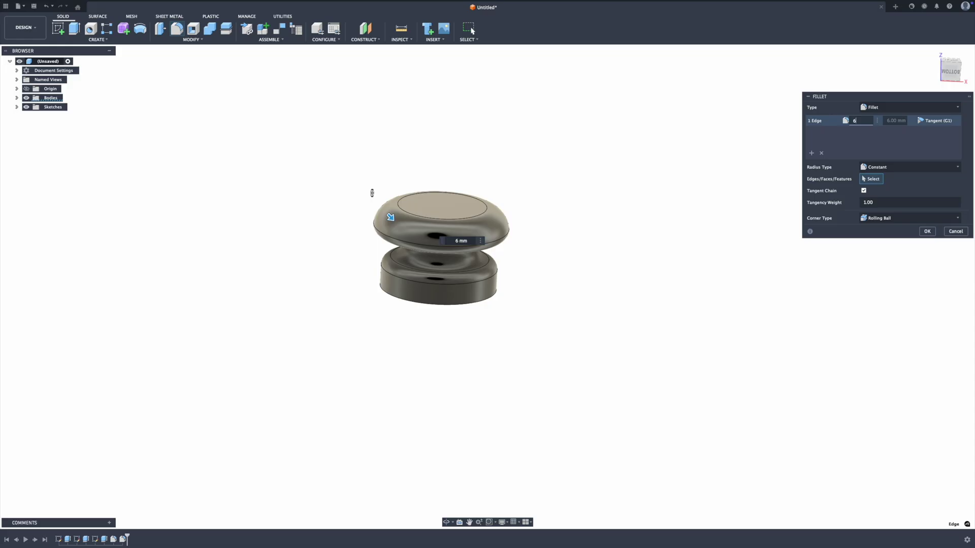
middle_click_drag(609, 256, 605, 223, "shift")
key("Return")
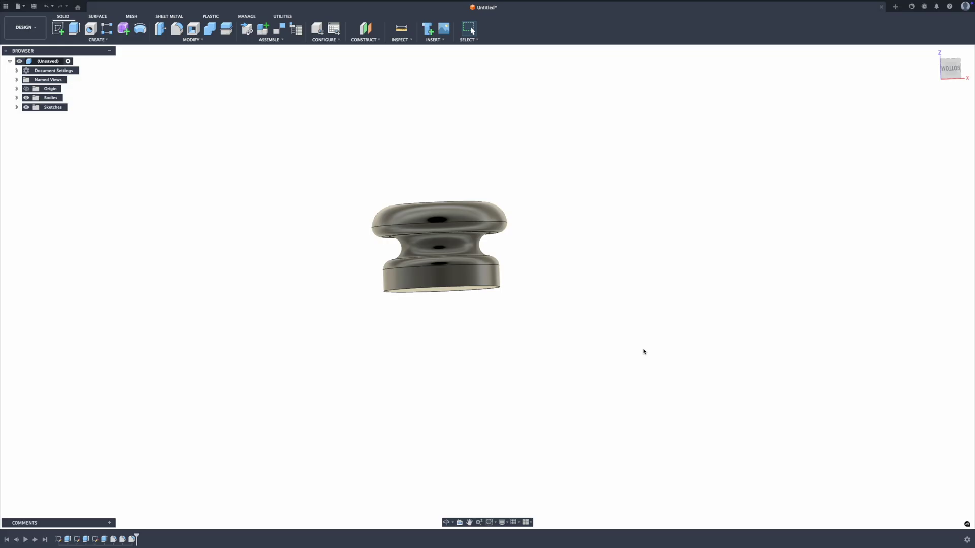
middle_click_drag(610, 374, 615, 332, "shift")
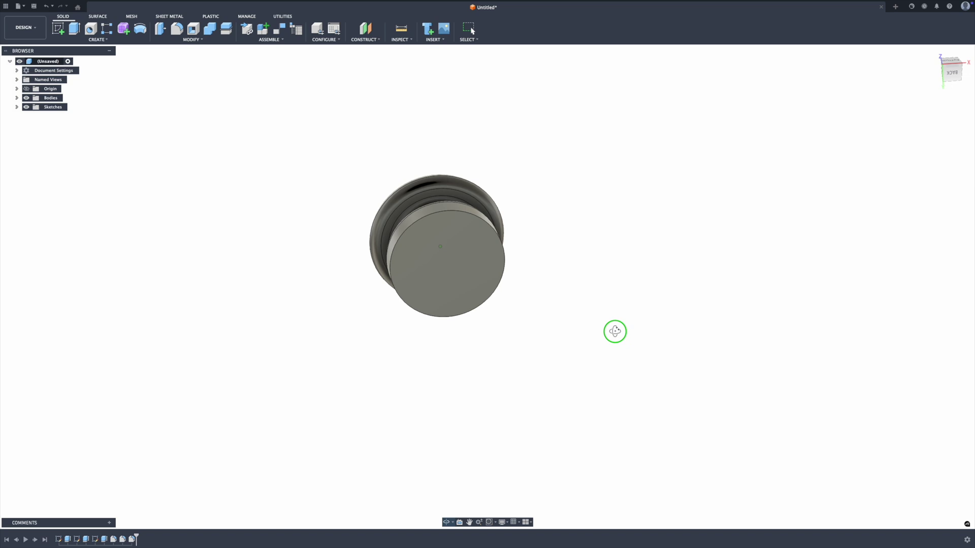
- Select the holder's flat circular end face
left_click(442, 266)
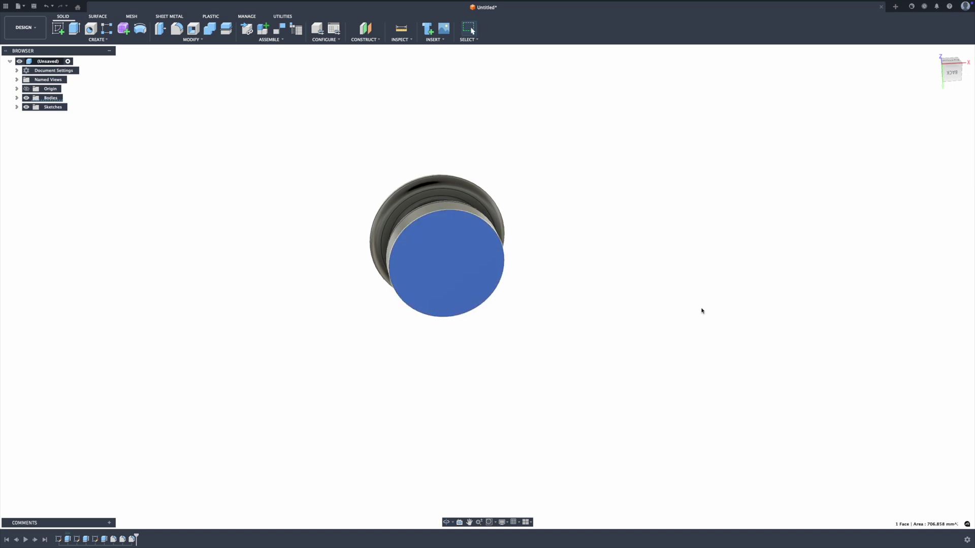
left_click(640, 314)
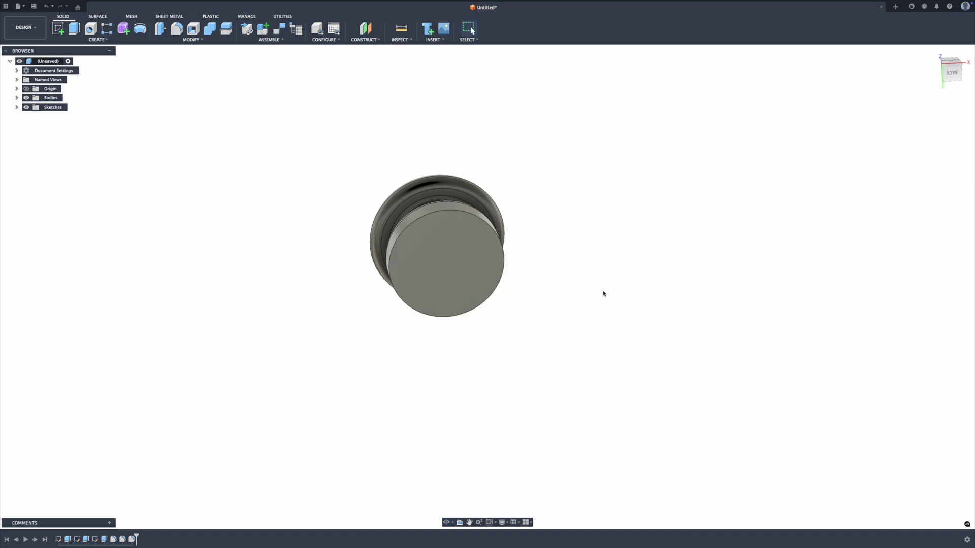
left_click(453, 263)
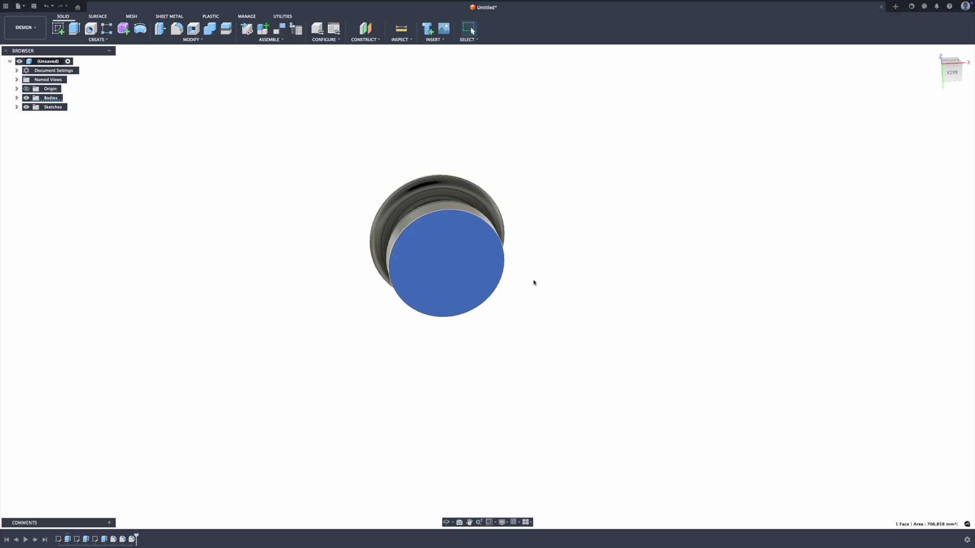
left_click(586, 255)
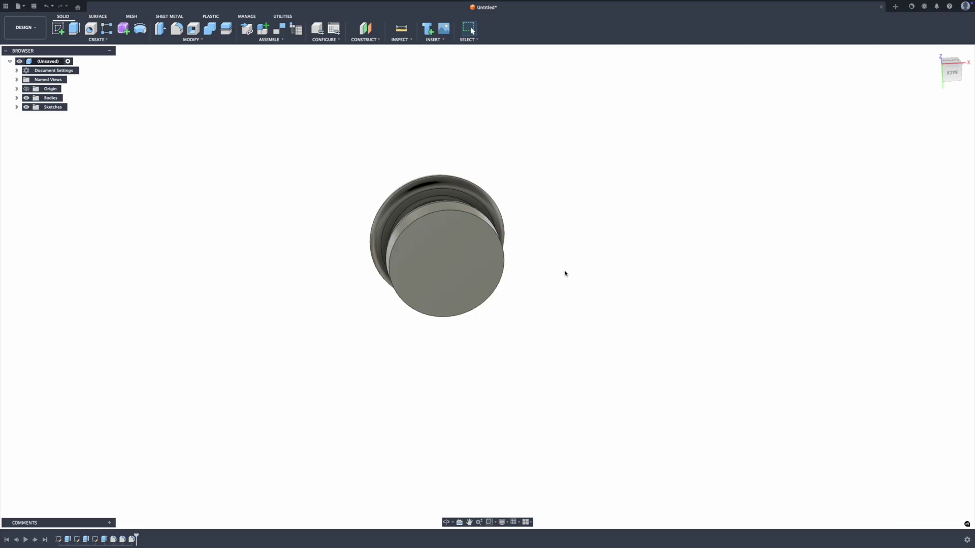
left_click(497, 261)
- Sketch a 20.40 mm circle centred on that face, finish, and select its profile
left_click(65, 33)
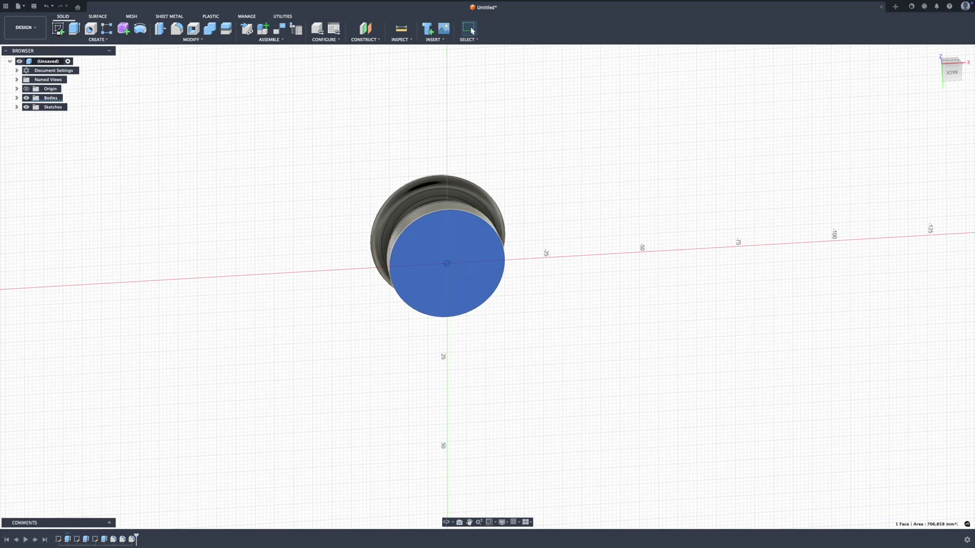
key("c")
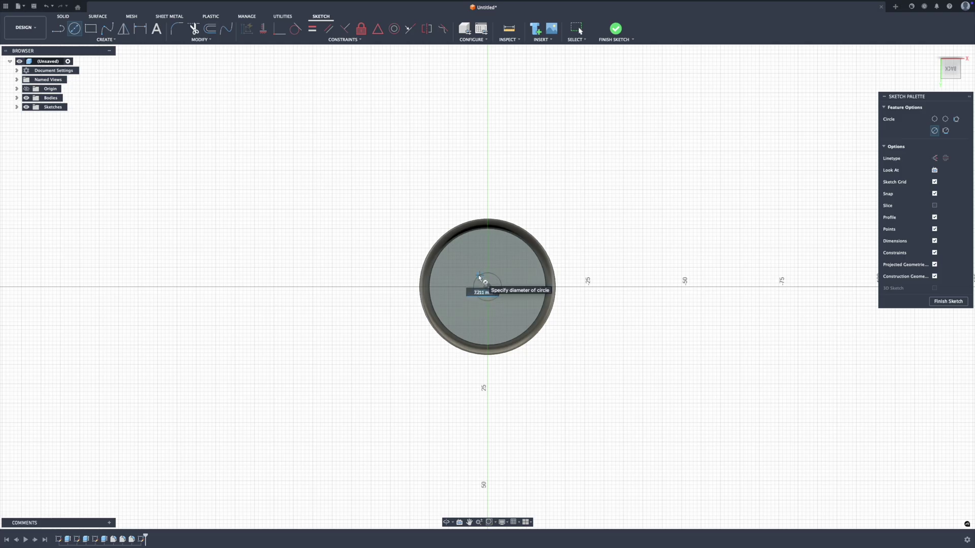
key("Tab")
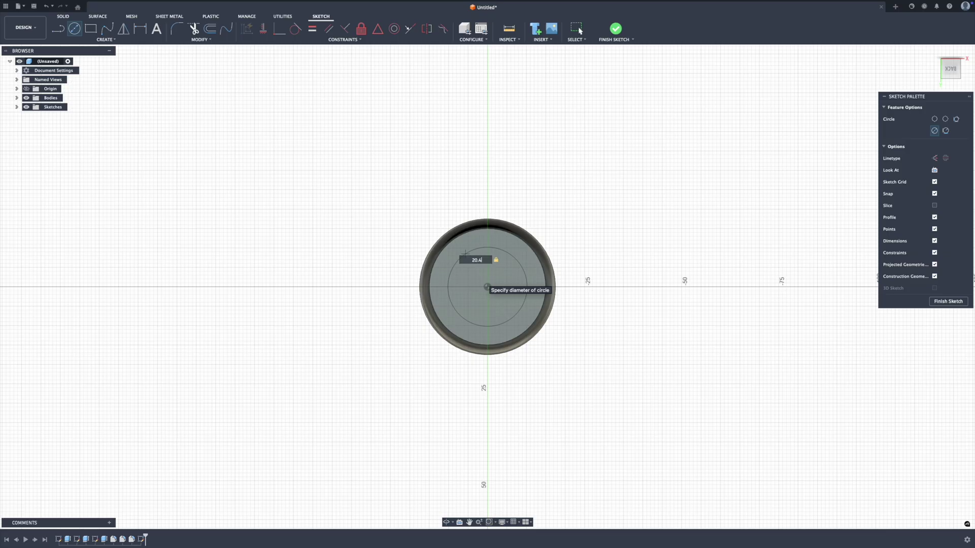
key("Return")
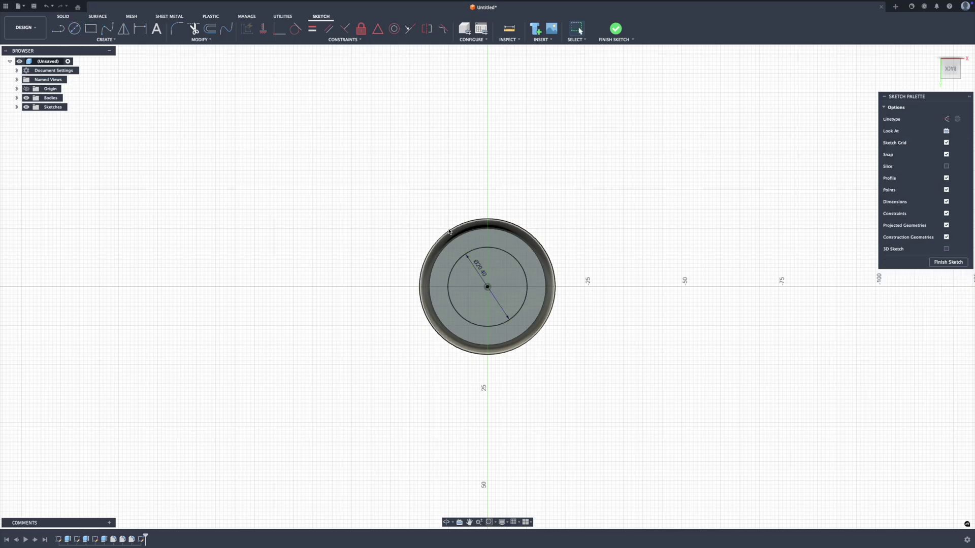
left_click(620, 30)
left_click(461, 245)
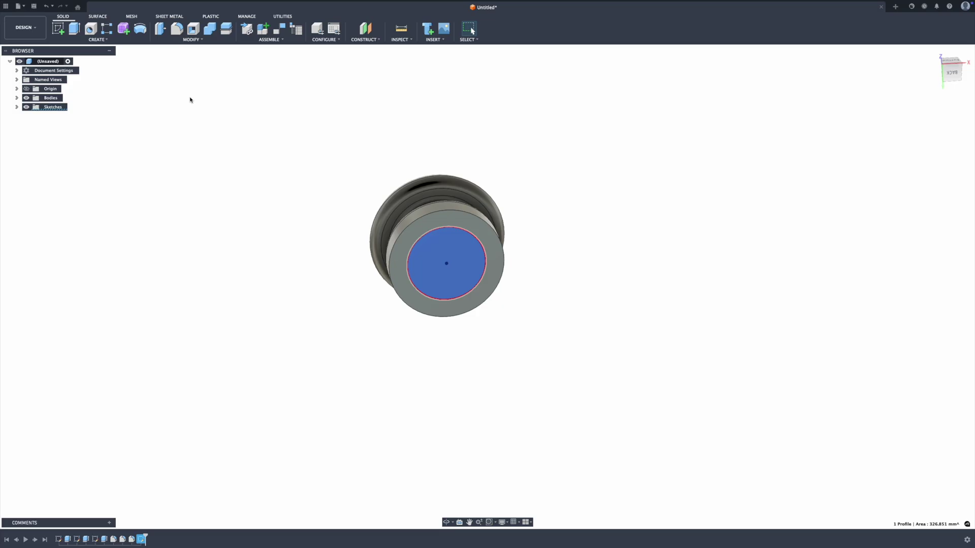
- Extrude the 20.40 mm inner circle as a -7.1 mm cut to form the end-face recess
left_click(74, 30)
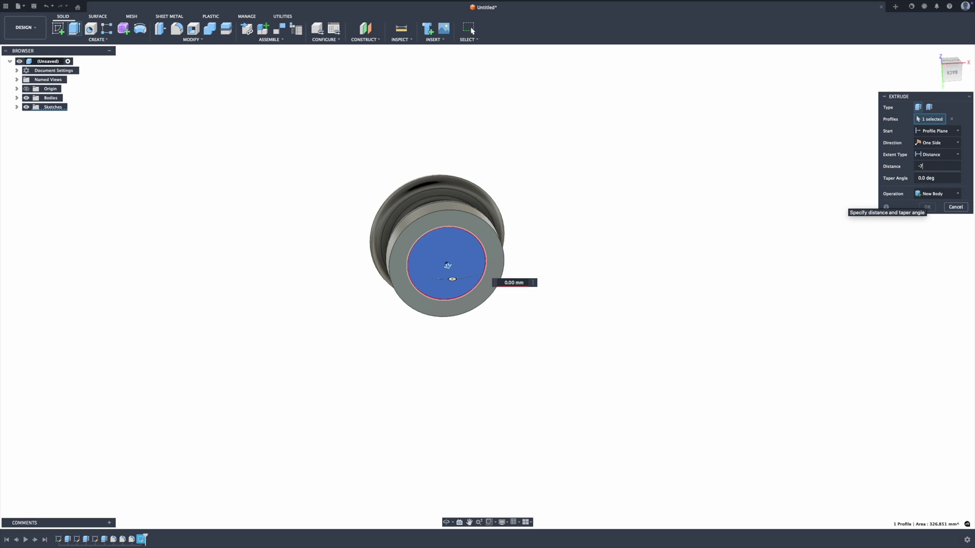
type(".1")
key("Return")
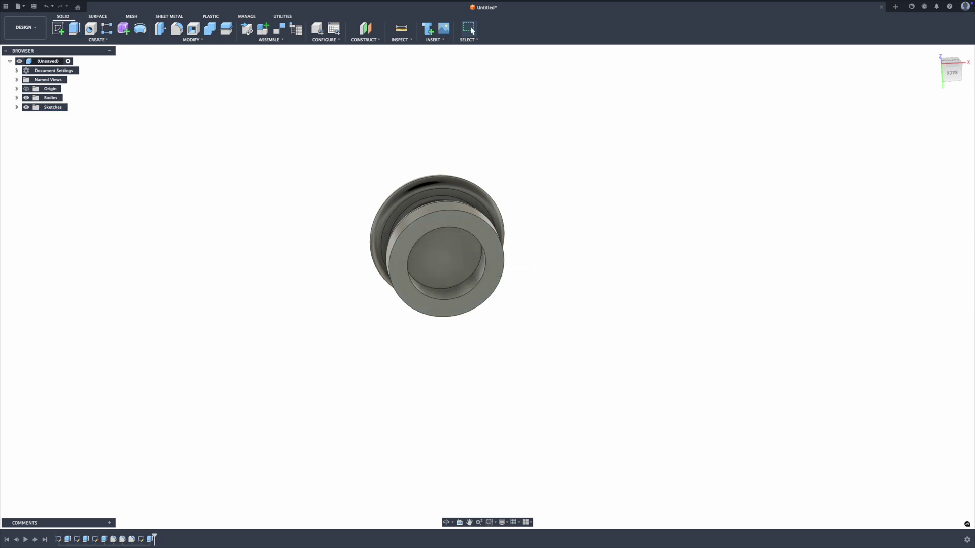
middle_click_drag(678, 195, 695, 179, "shift")
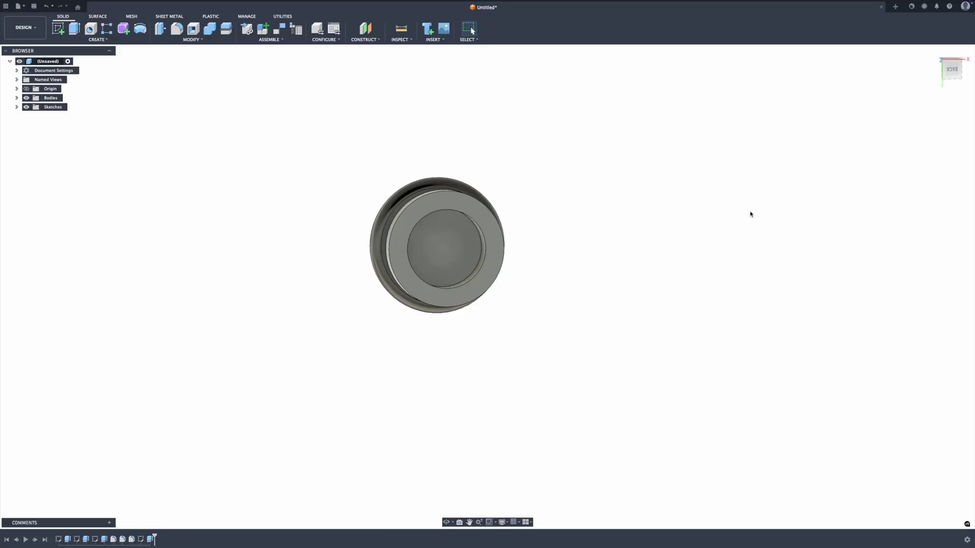
- Sketch a centred screw-hole circle on the recess floor and finish the sketch
left_click(437, 251)
mouse_move(653, 309)
middle_mouse_down("shift")
mouse_move(629, 246)
mouse_move(655, 315)
middle_mouse_up("shift")
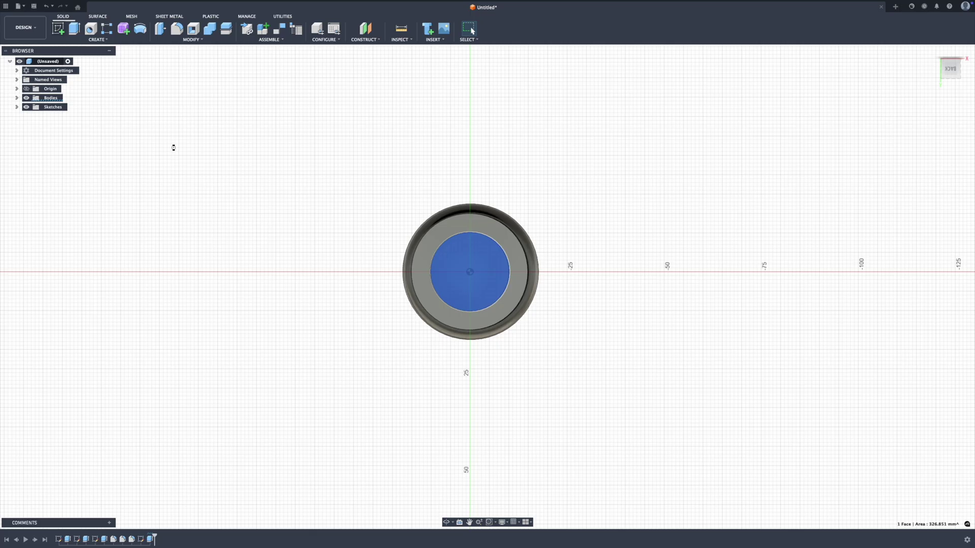
key("c")
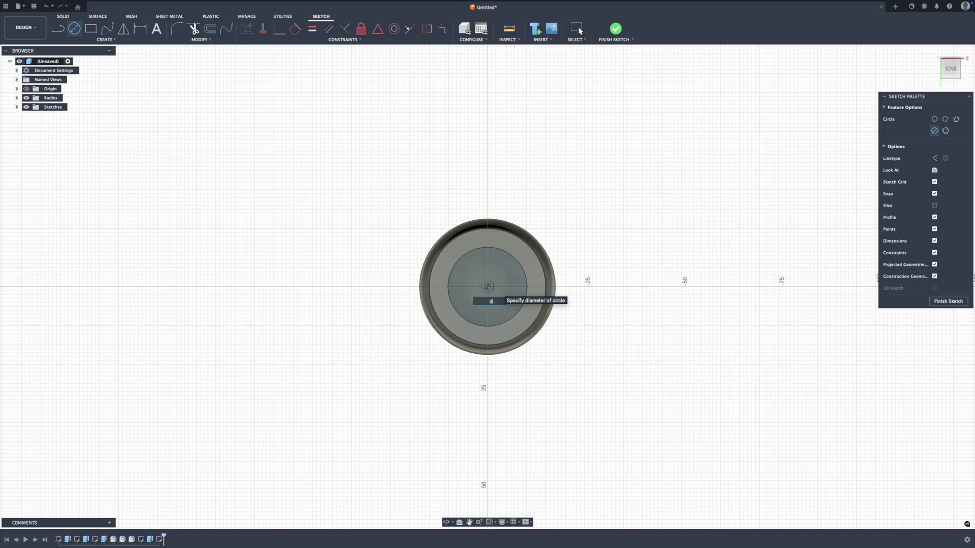
key("Return")
- Extrude the small centre circle as a -10 mm cut to form the screw hole
key("e")
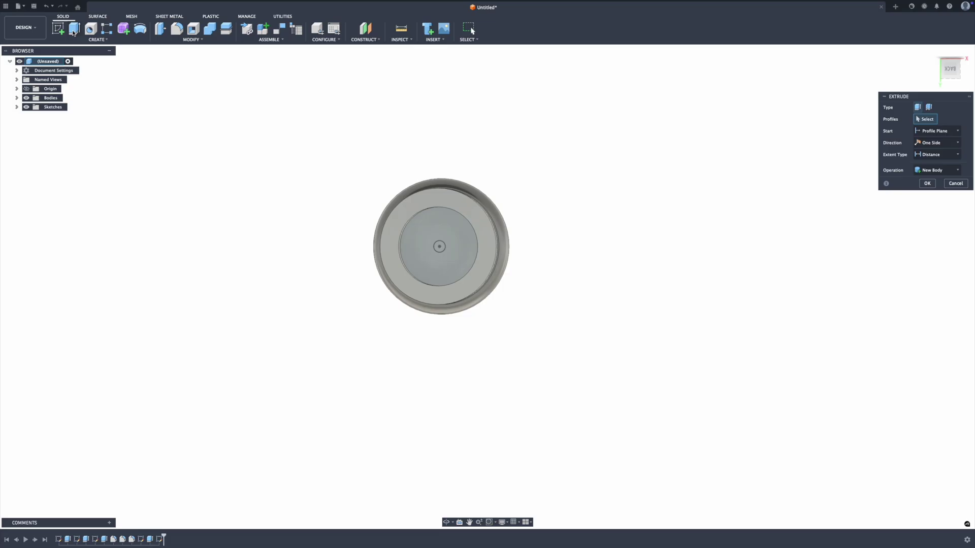
left_click(440, 247)
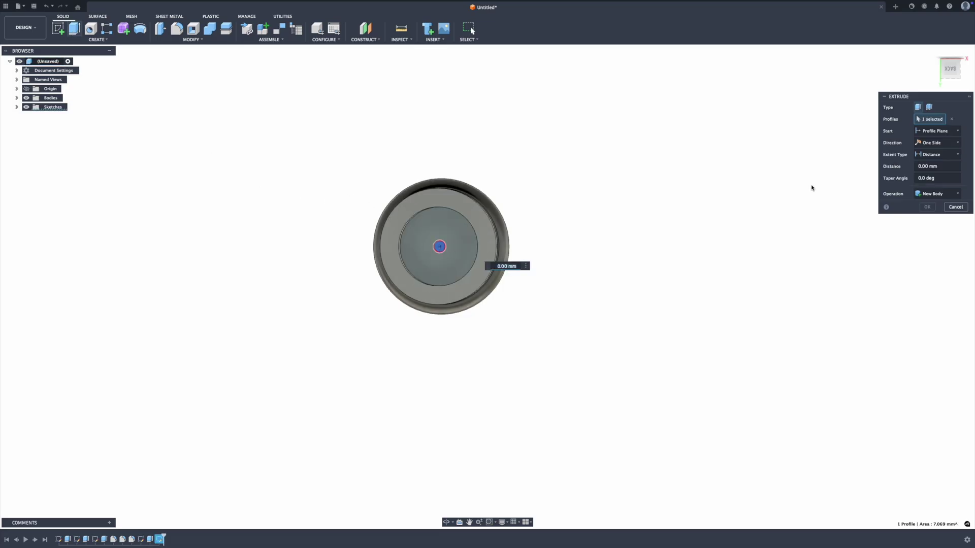
left_click(944, 166)
type("-10")
key("Return")
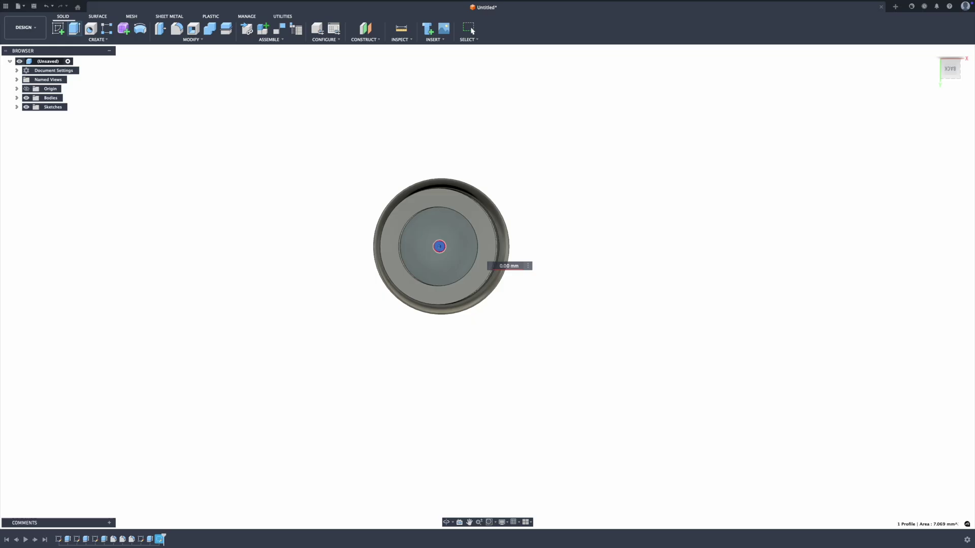
middle_click_drag(627, 245, 399, 138, "shift")
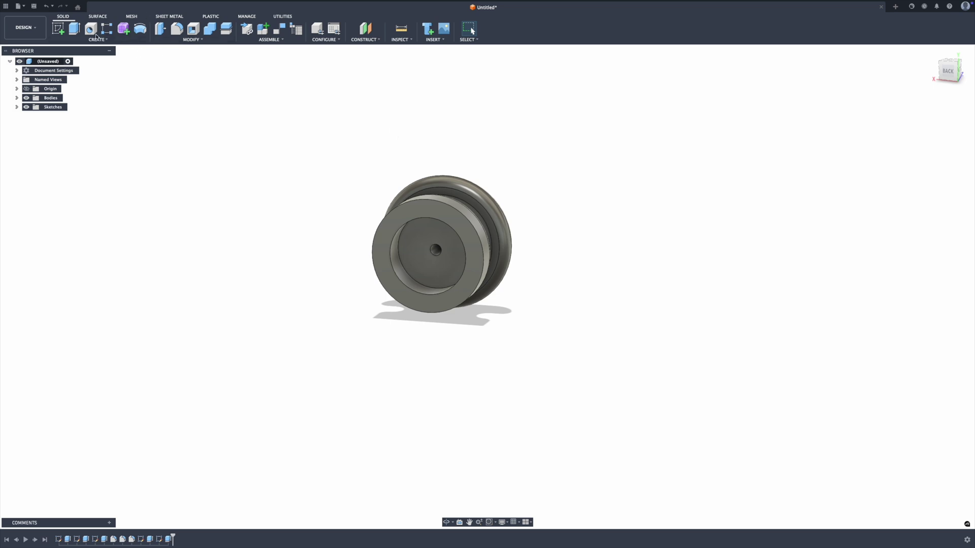
left_click(97, 38)
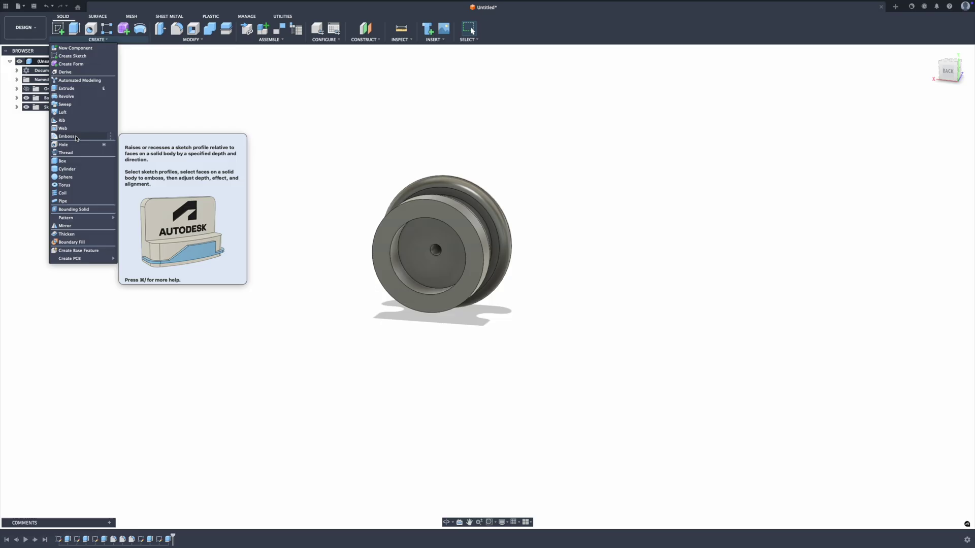
left_click(66, 152)
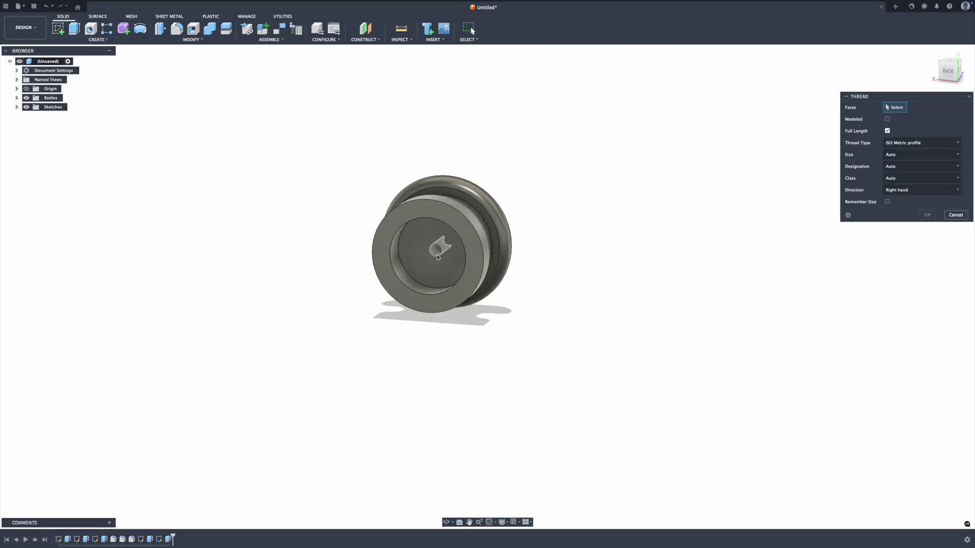
left_click(438, 257)
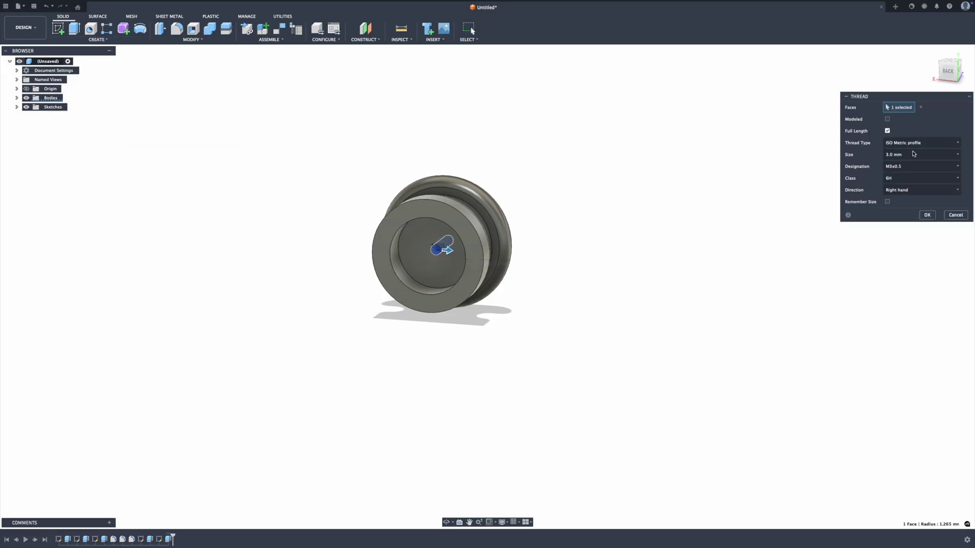
left_click(928, 143)
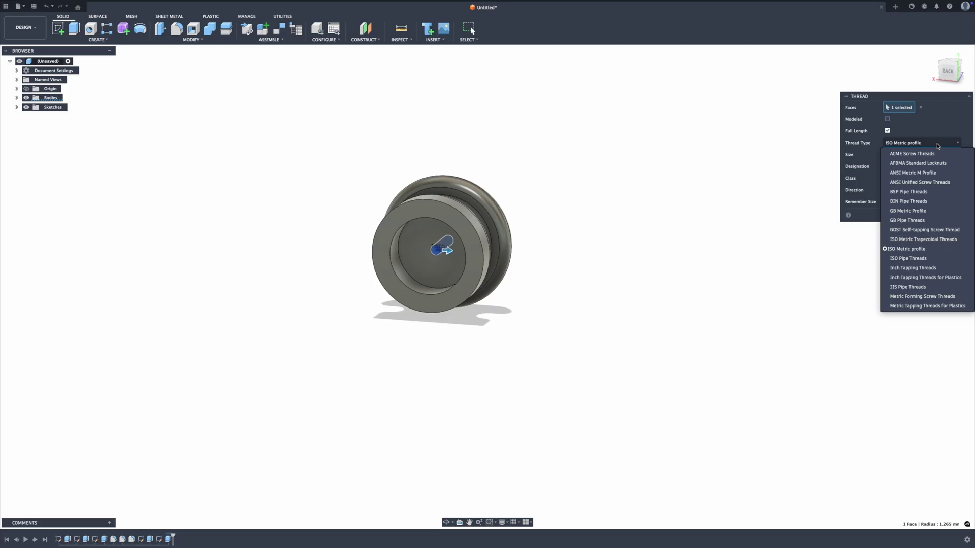
left_click(912, 154)
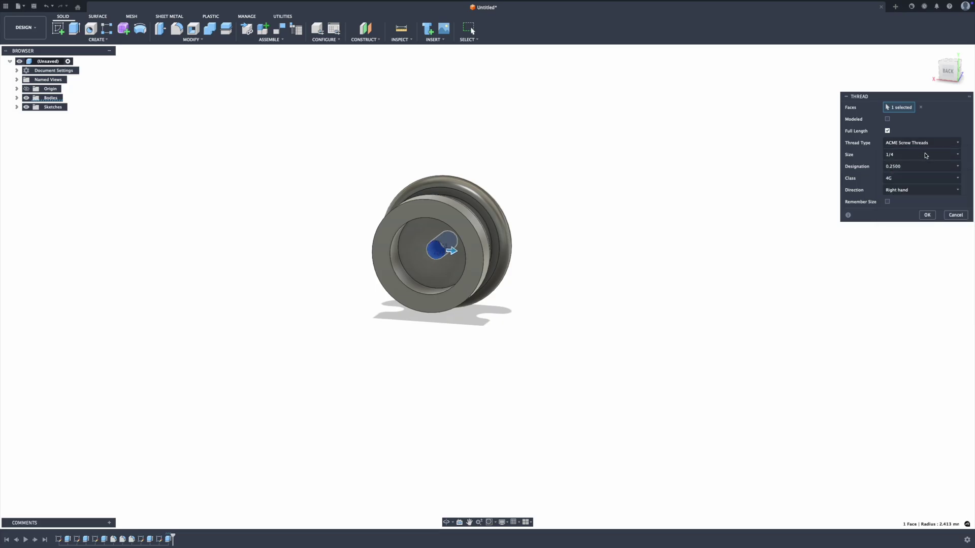
left_click(925, 142)
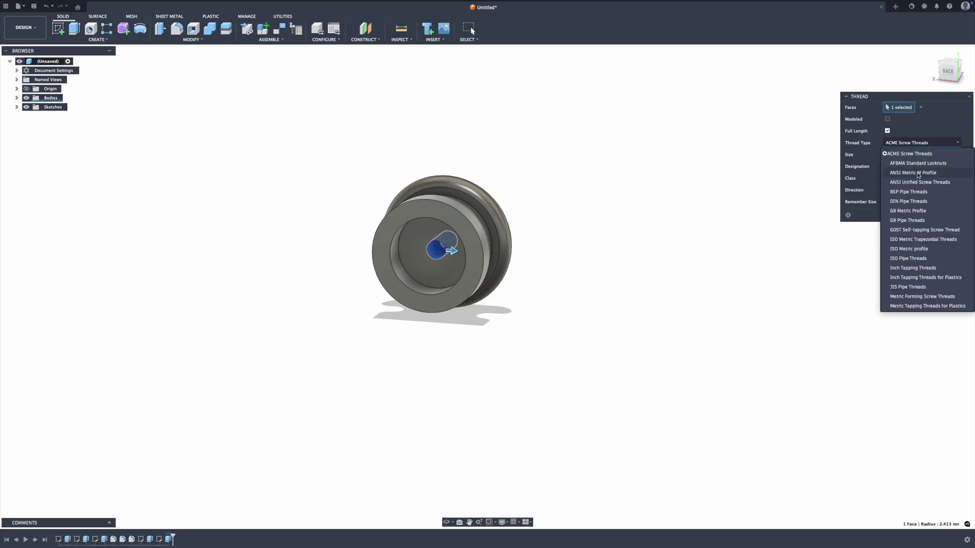
left_click(918, 174)
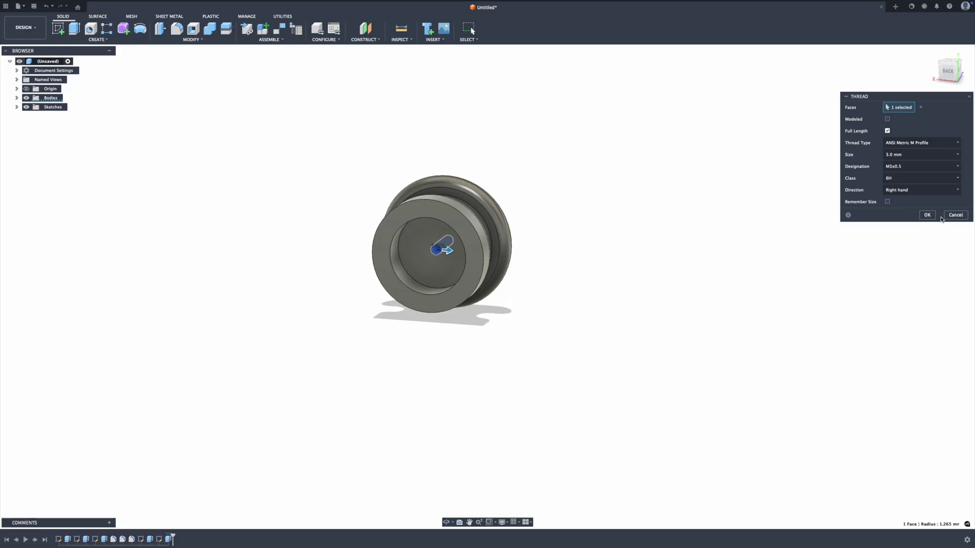
left_click(954, 215)
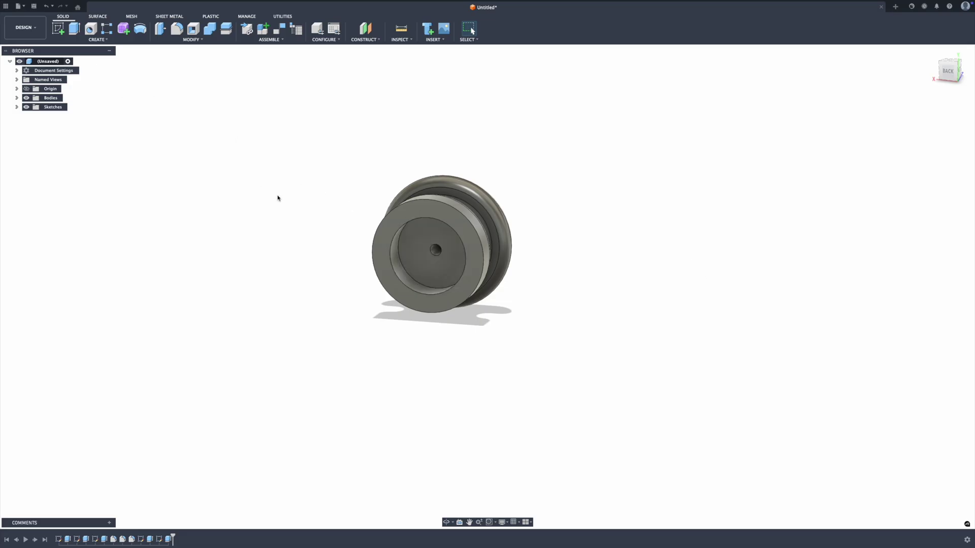
- Save the holder design as 'Lesson 2' in the Admin Project
middle_click_drag(249, 302, 264, 244, "shift")
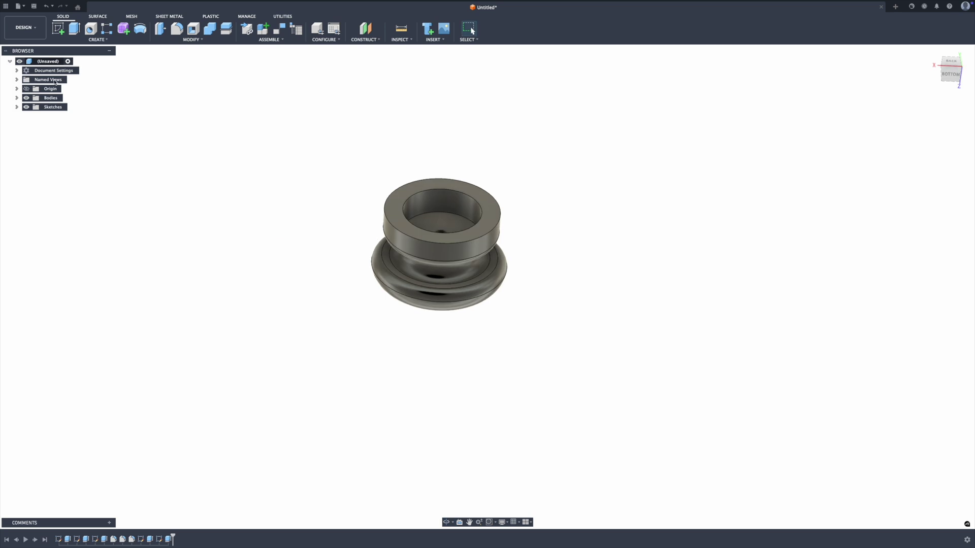
left_click(33, 6)
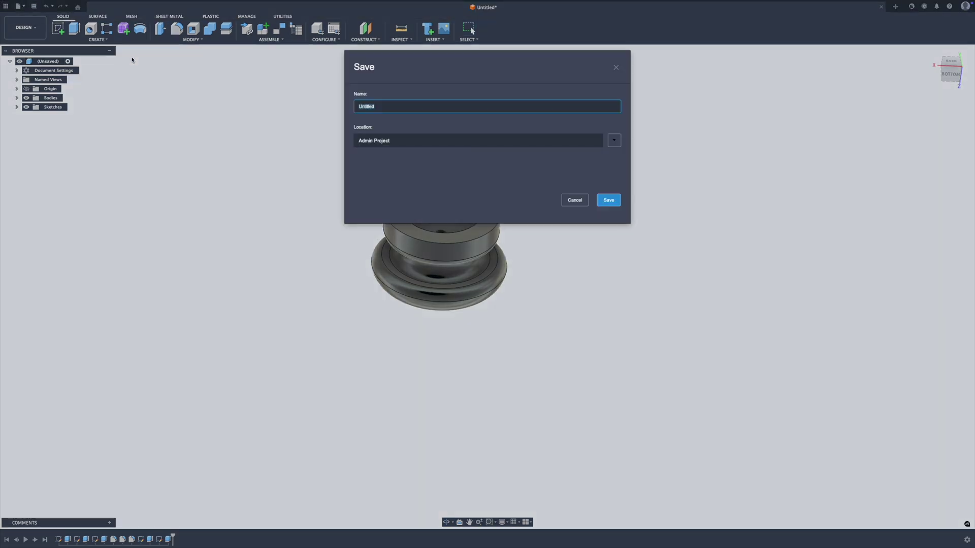
type("Ma")
left_click(619, 201)
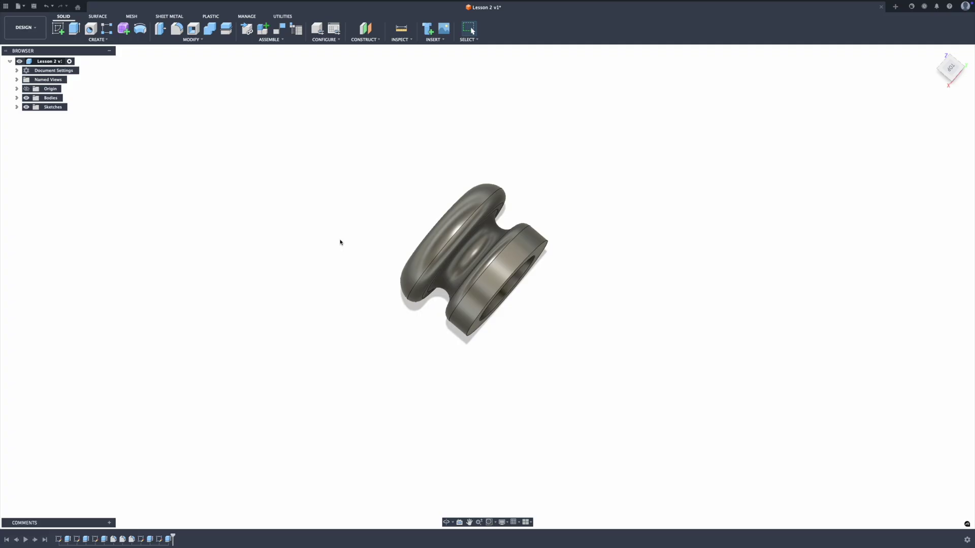
mouse_move(340, 241)
middle_mouse_down("shift")
mouse_move(313, 181)
mouse_move(325, 233)
middle_mouse_up("shift")
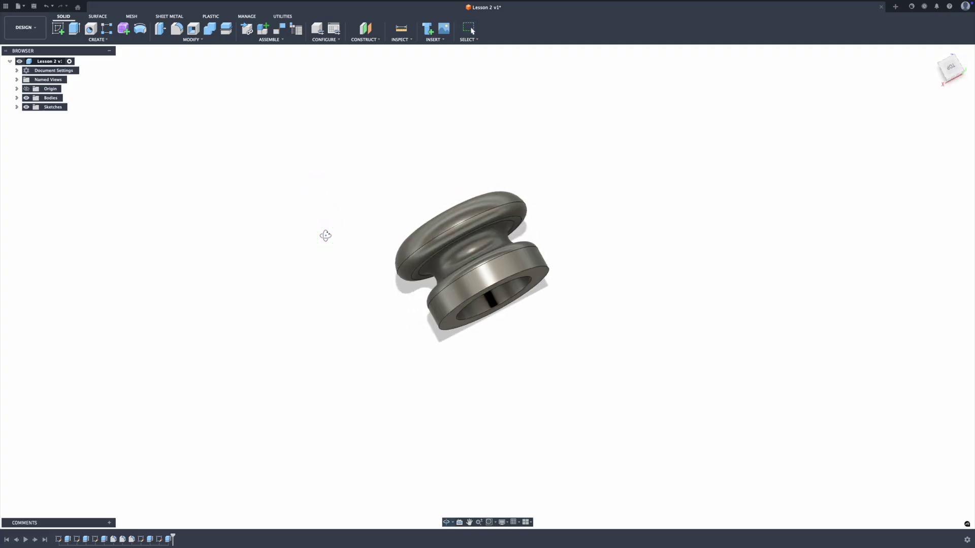
- Export the design as Lesson 2.step using the STEP Files (*.stp *.step) type
left_click(18, 6)
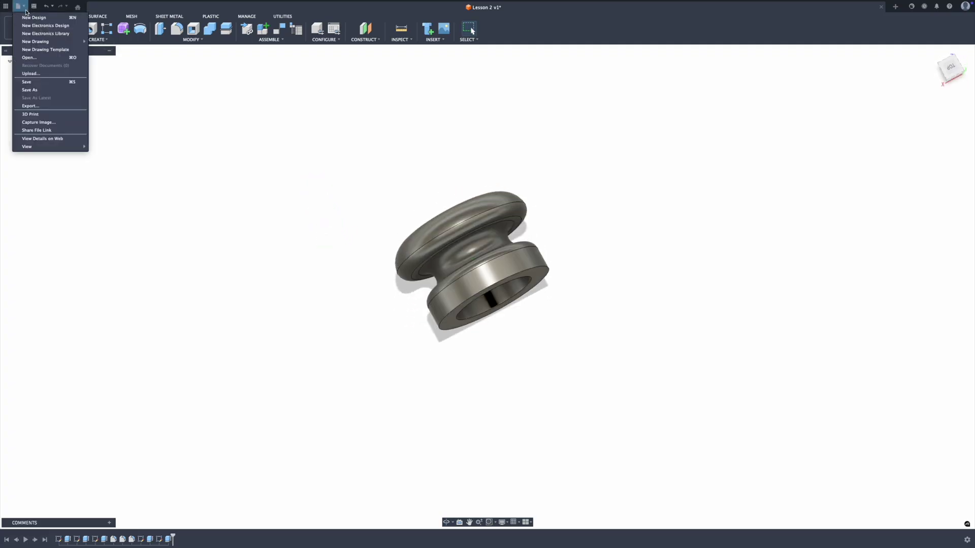
left_click(30, 106)
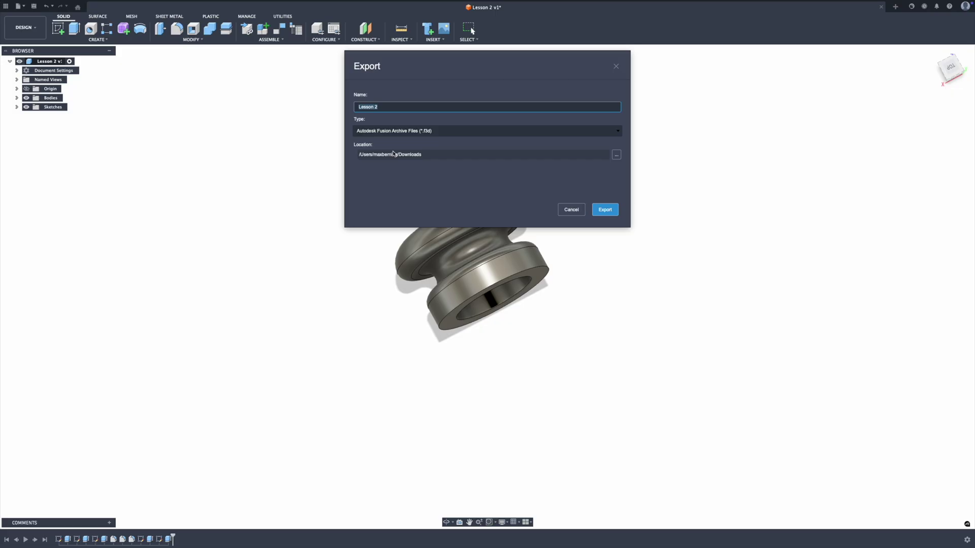
left_click(503, 134)
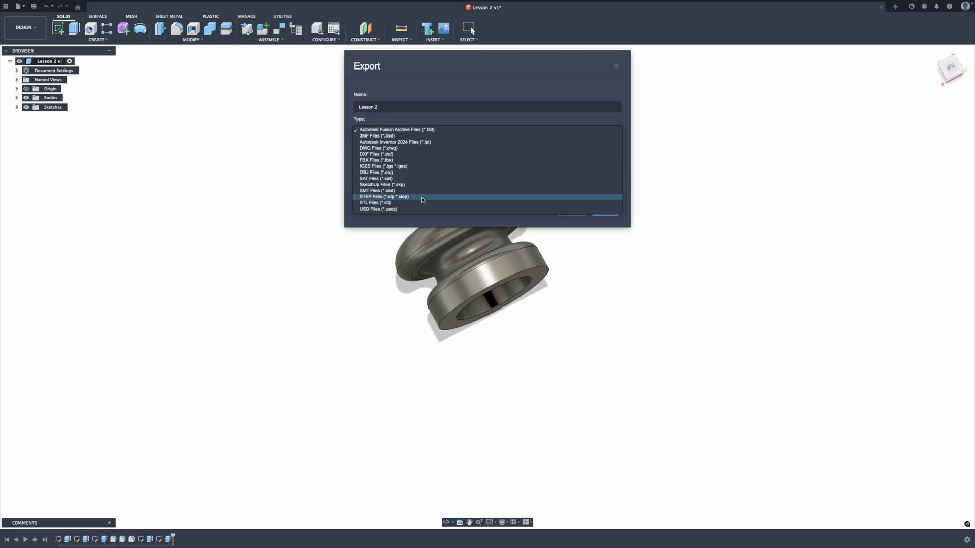
left_click(422, 199)
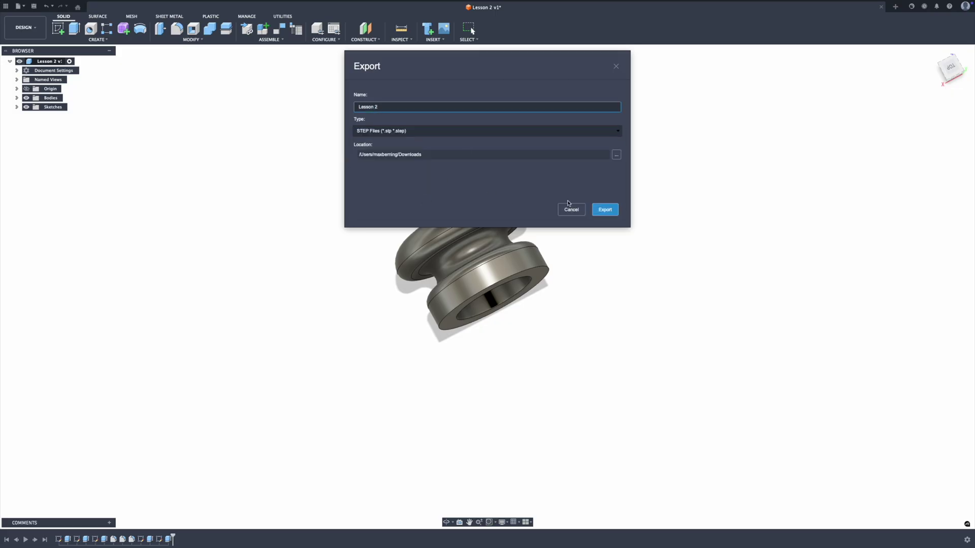
left_click(609, 211)
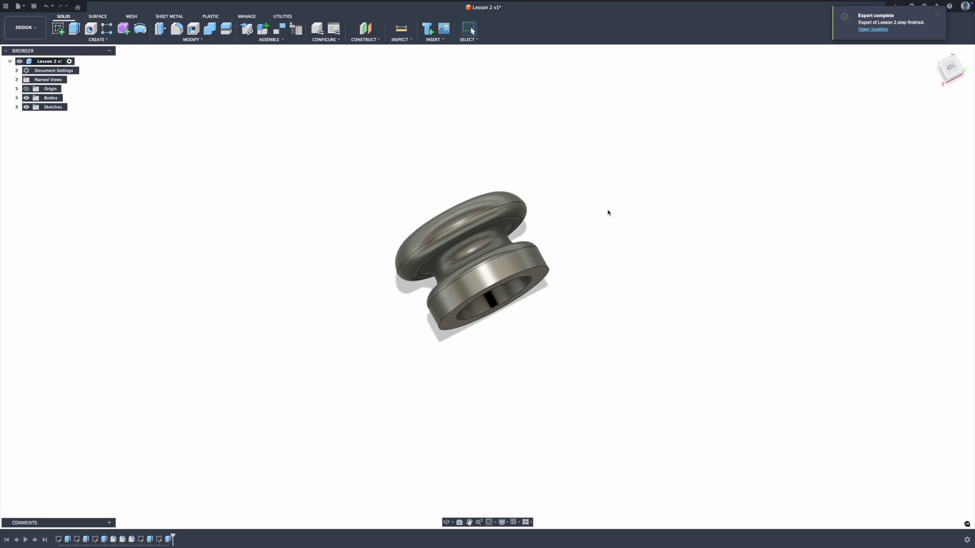
mouse_move(330, 546)
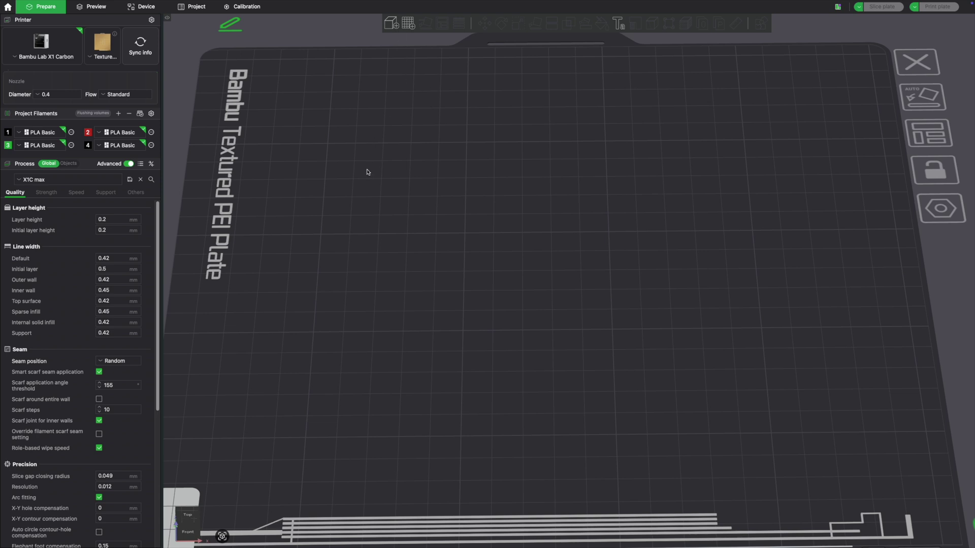
- Import Lesson 2.step from Downloads onto the Bambu Studio plate with default STEP settings
left_click(394, 24)
left_click(422, 166)
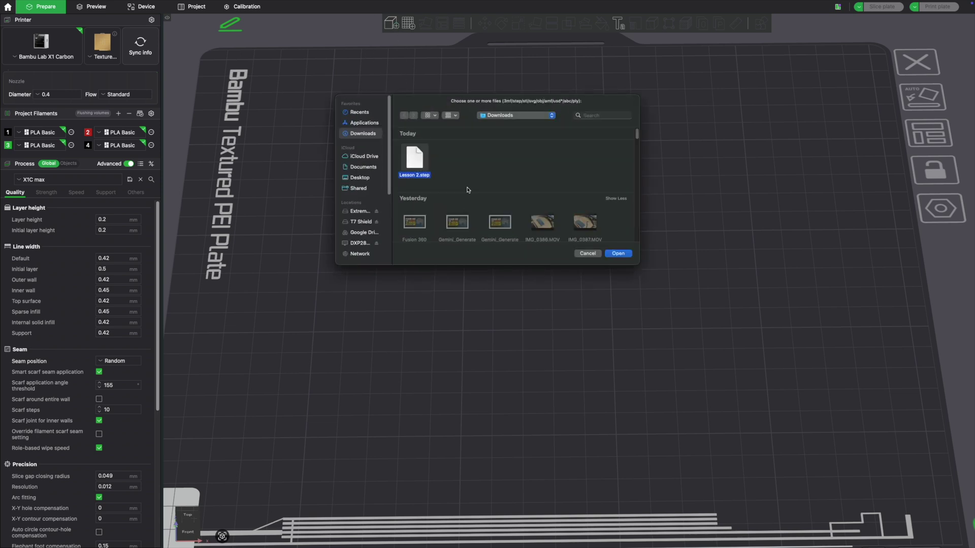
left_click(622, 255)
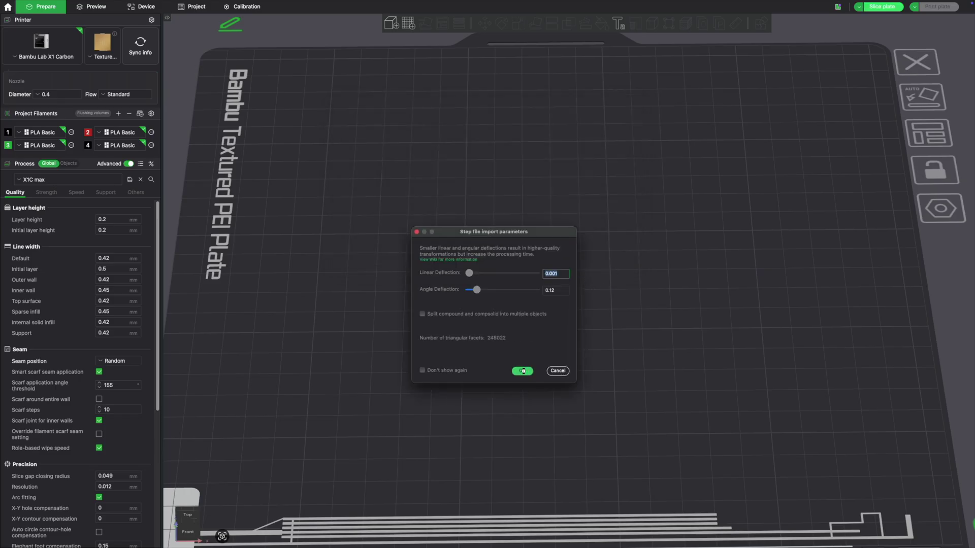
left_click(523, 371)
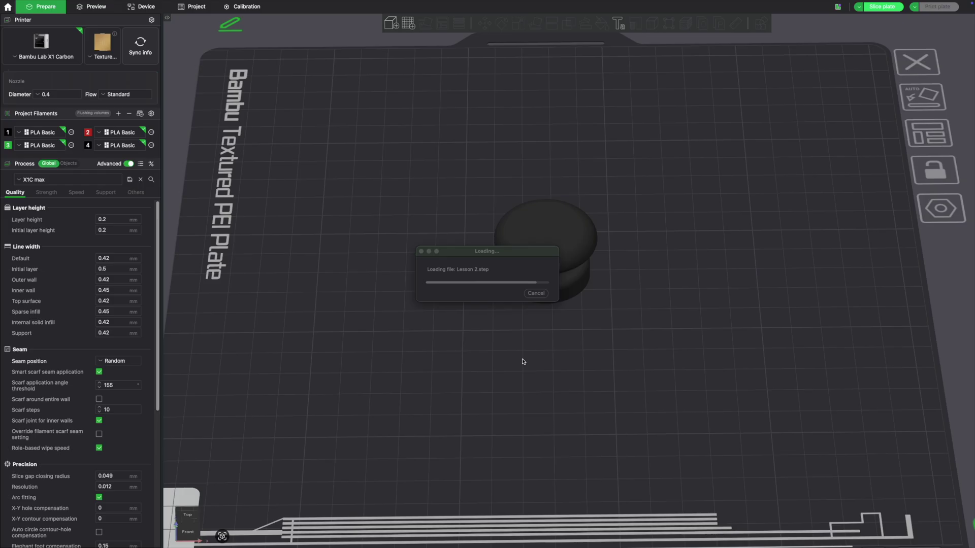
right_click_drag(523, 362, 513, 343)
mouse_move(513, 342)
left_mouse_down()
mouse_move(496, 329)
mouse_move(516, 324)
left_mouse_up()
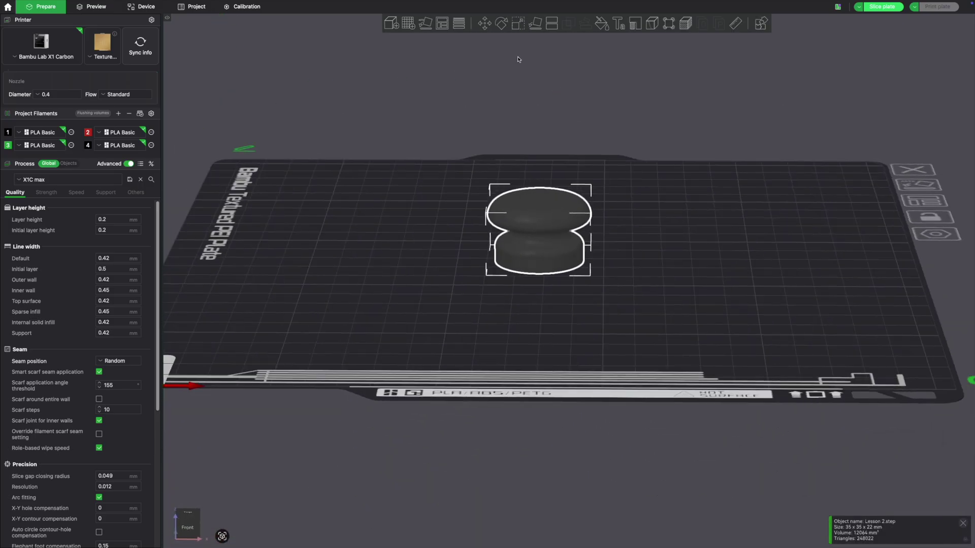
- Auto-orient the holder so its wide disc rests on the build plate
left_click(426, 23)
left_click(363, 257)
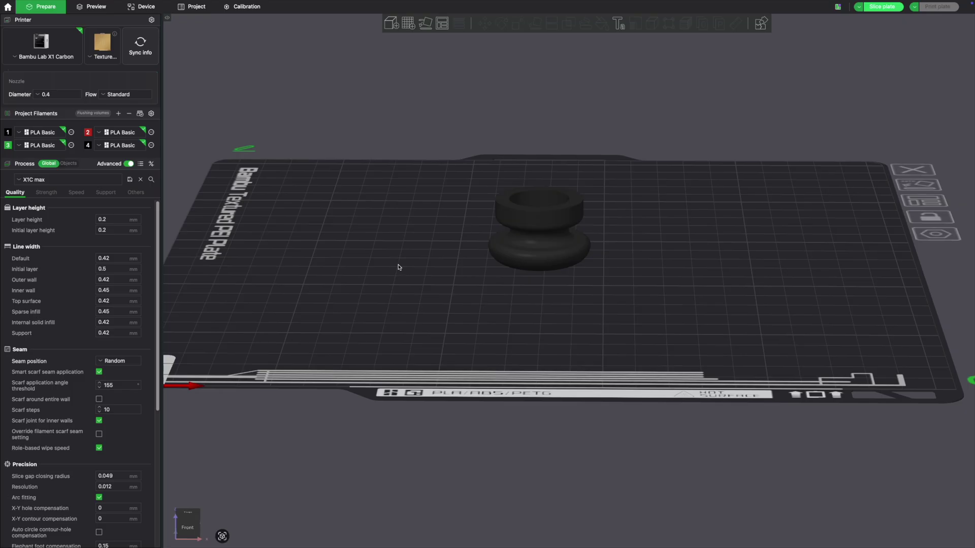
mouse_move(412, 276)
left_mouse_down()
mouse_move(395, 252)
mouse_move(406, 298)
mouse_move(424, 289)
mouse_move(406, 268)
mouse_move(398, 289)
mouse_move(406, 293)
left_mouse_up()
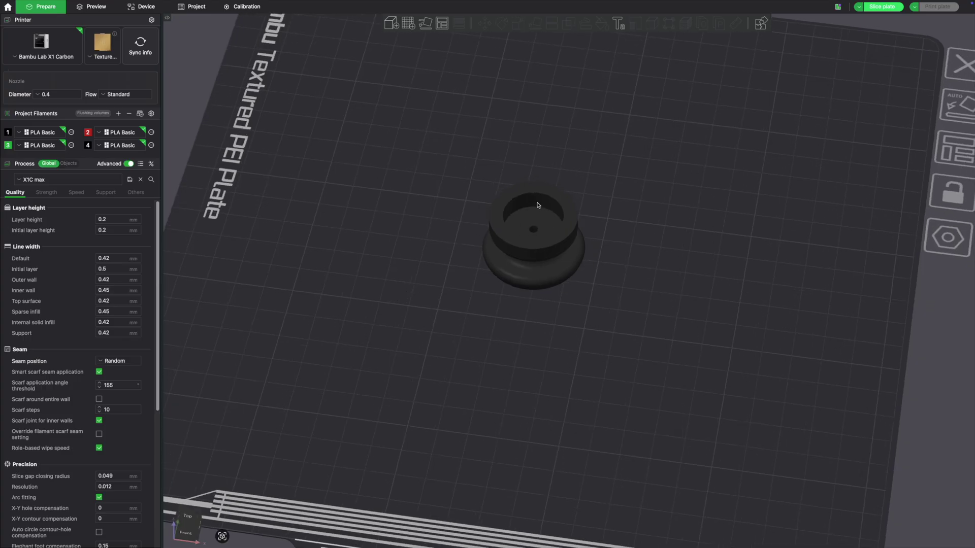
- Toggle Enable support on and back off, leaving supports disabled
left_click(106, 192)
left_click(98, 220)
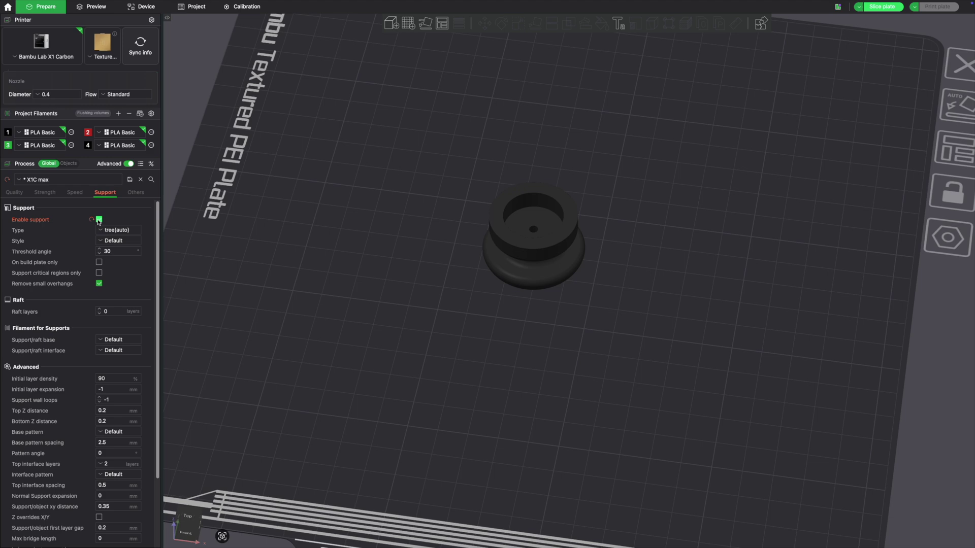
left_click(99, 220)
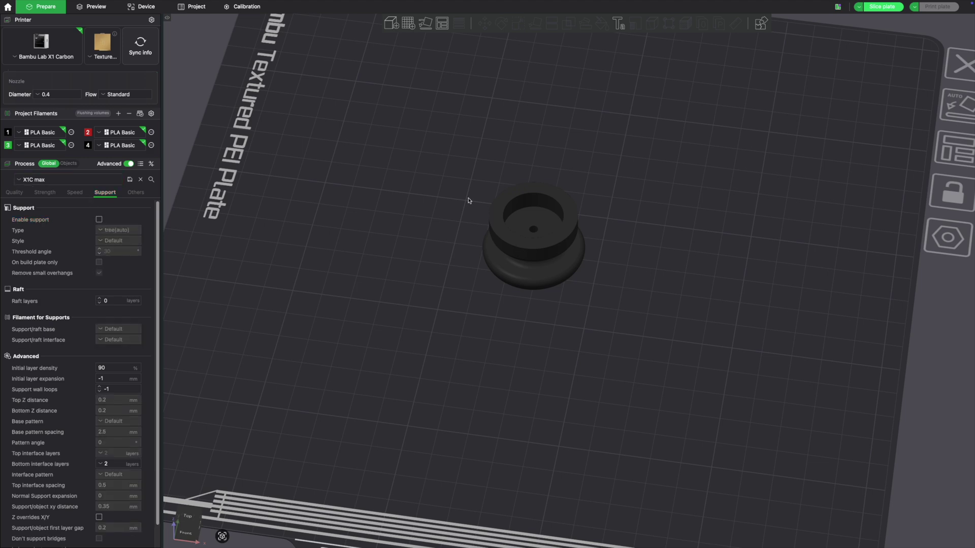
left_click_drag(457, 249, 431, 218)
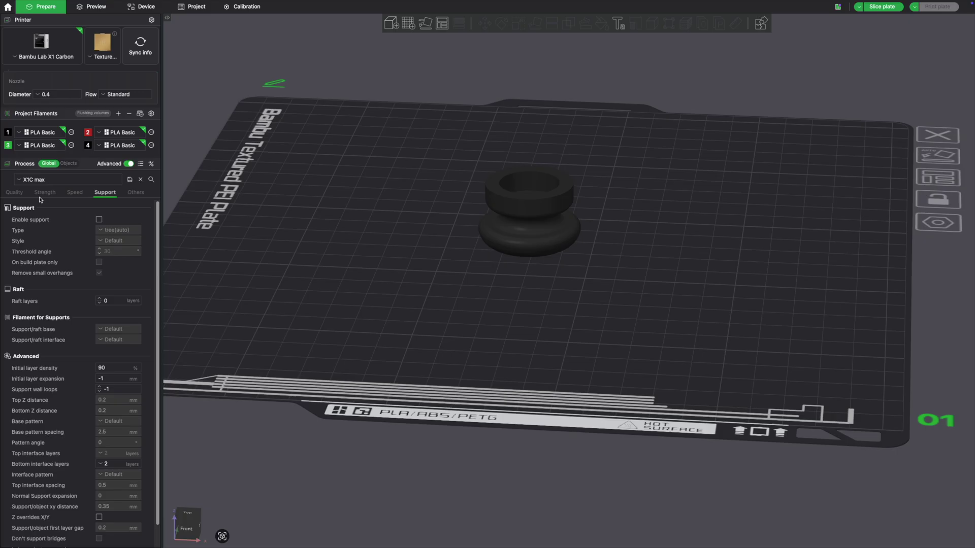
- Slice the plate and inspect the preview: 22m31s and 7.01 g of filament
left_click(881, 6)
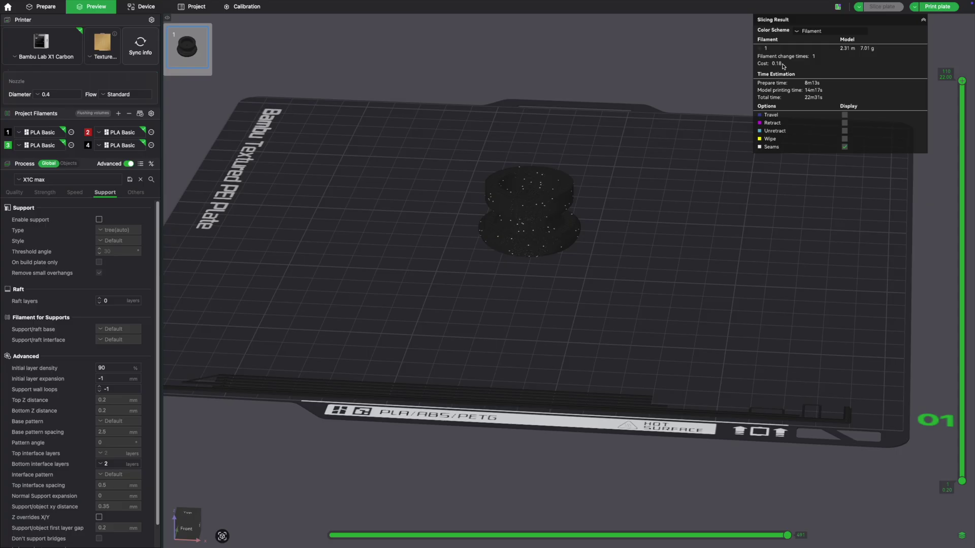
left_click_drag(489, 301, 519, 243)
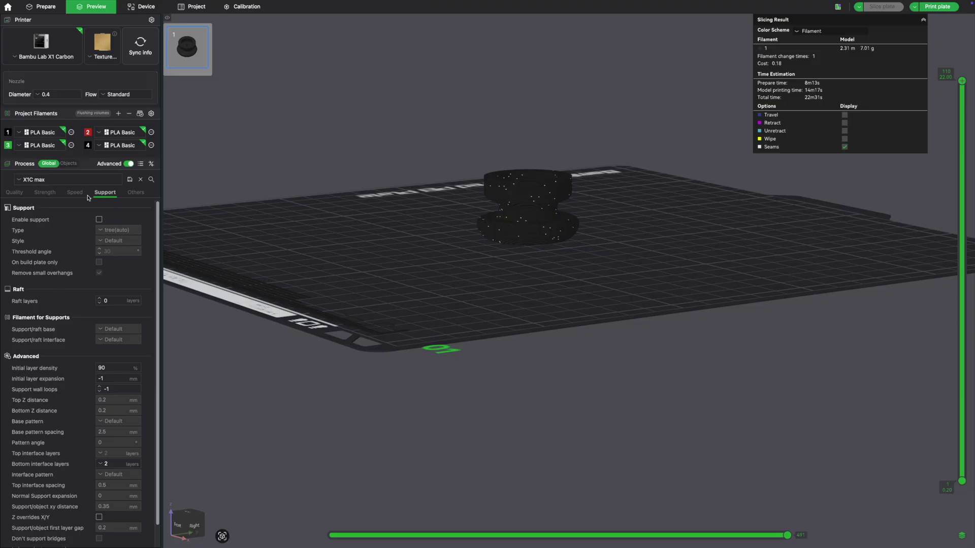
- Set the seam position to Back in Quality and inspect the seam in the preview
scroll(53, 354, "down", 1)
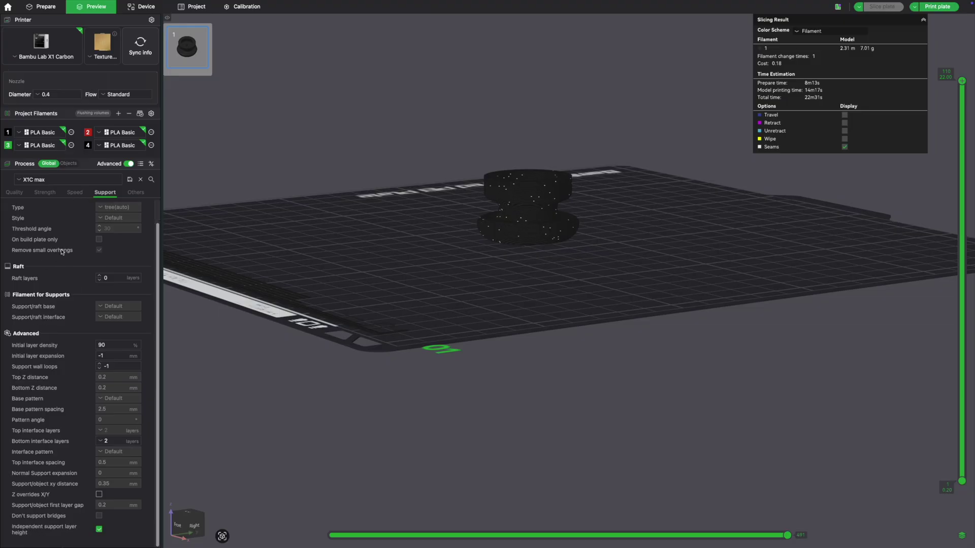
left_click(13, 193)
scroll(79, 417, "down", 2)
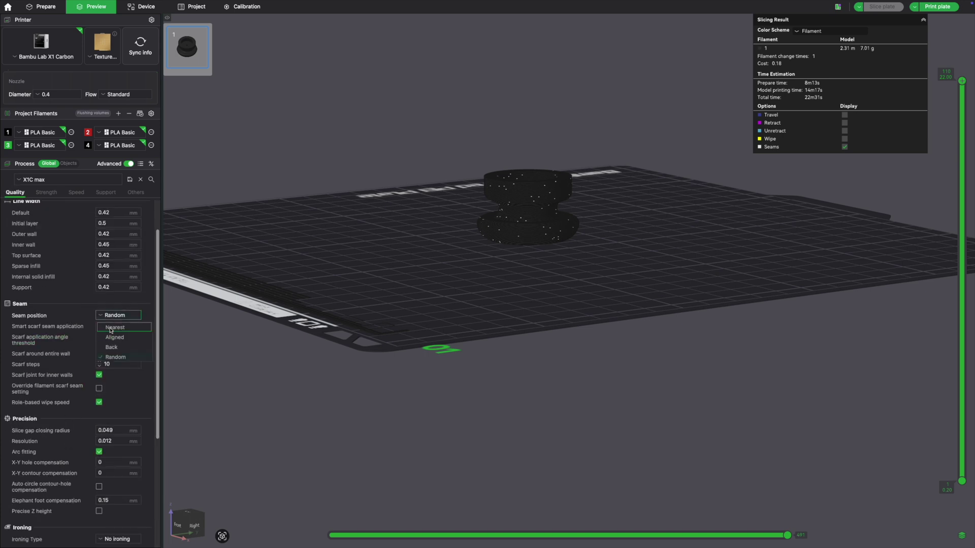
left_click(113, 349)
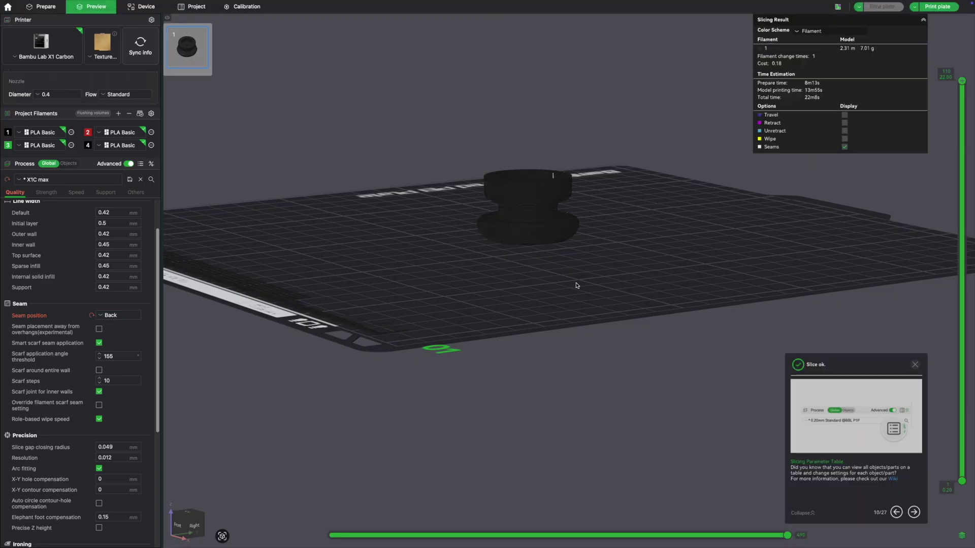
left_click_drag(600, 253, 510, 249)
left_click_drag(403, 298, 382, 277)
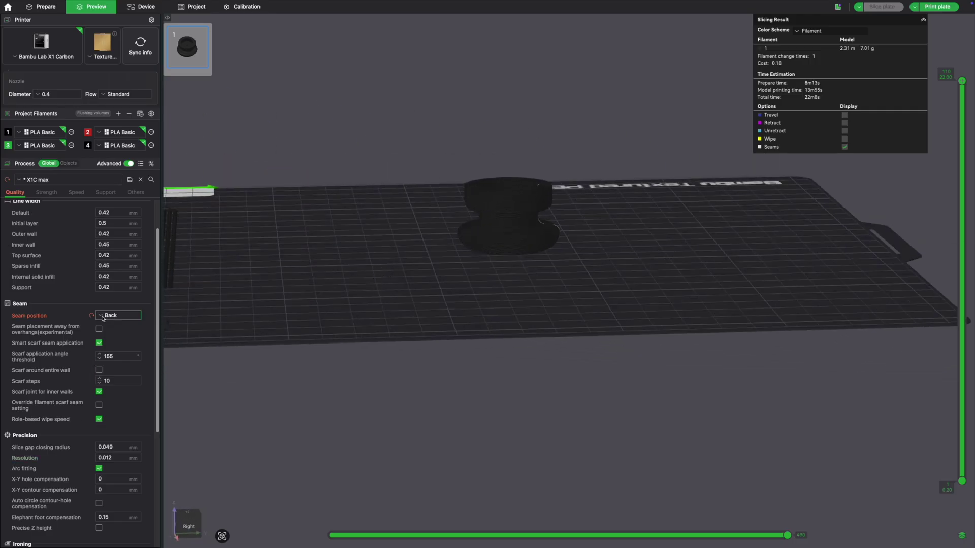
left_click_drag(383, 277, 221, 324)
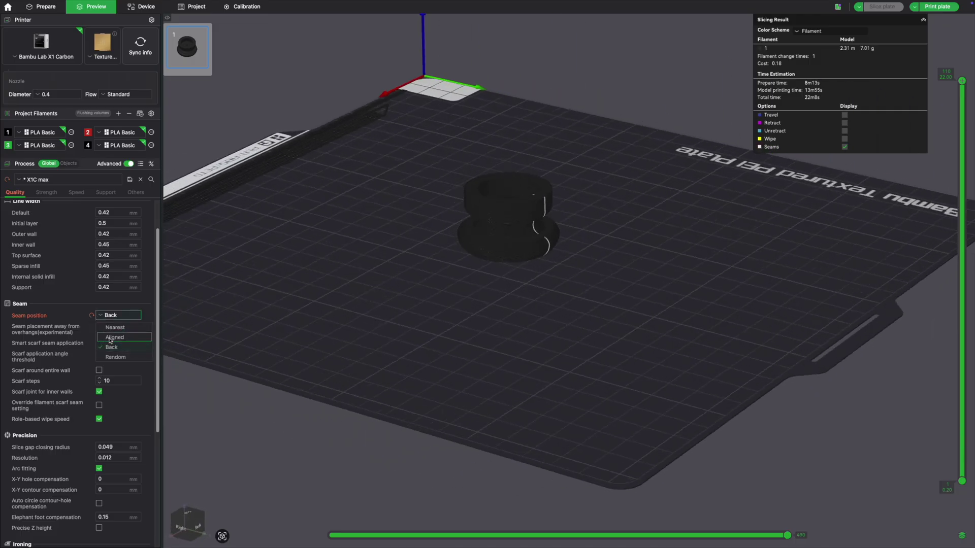
- Return the seam position to Random
left_click(108, 357)
left_click_drag(442, 341, 428, 336)
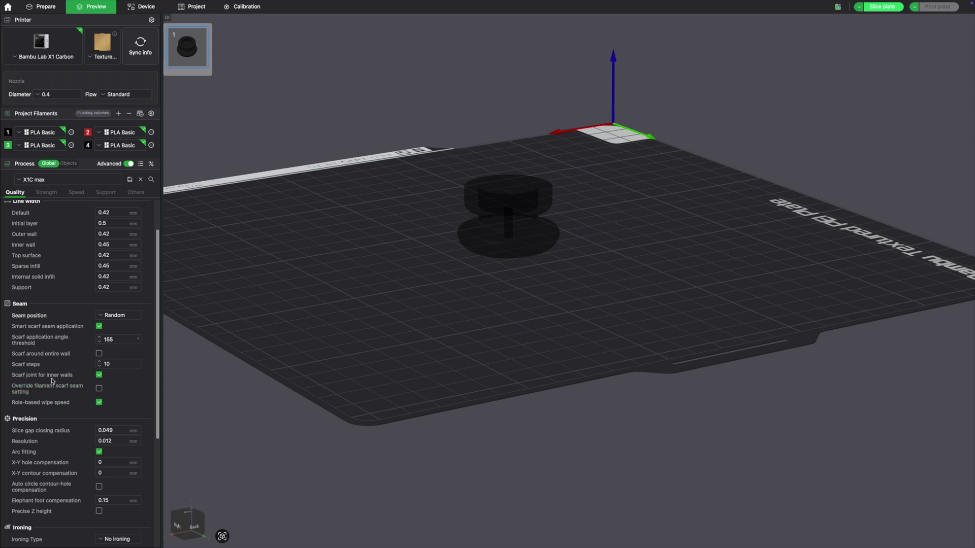
scroll(52, 380, "down", 5)
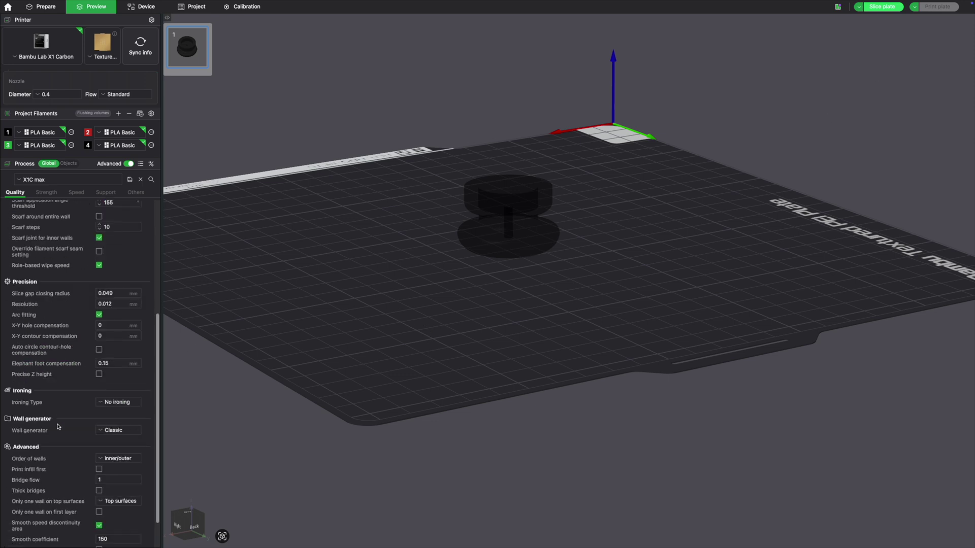
scroll(58, 427, "down", 2)
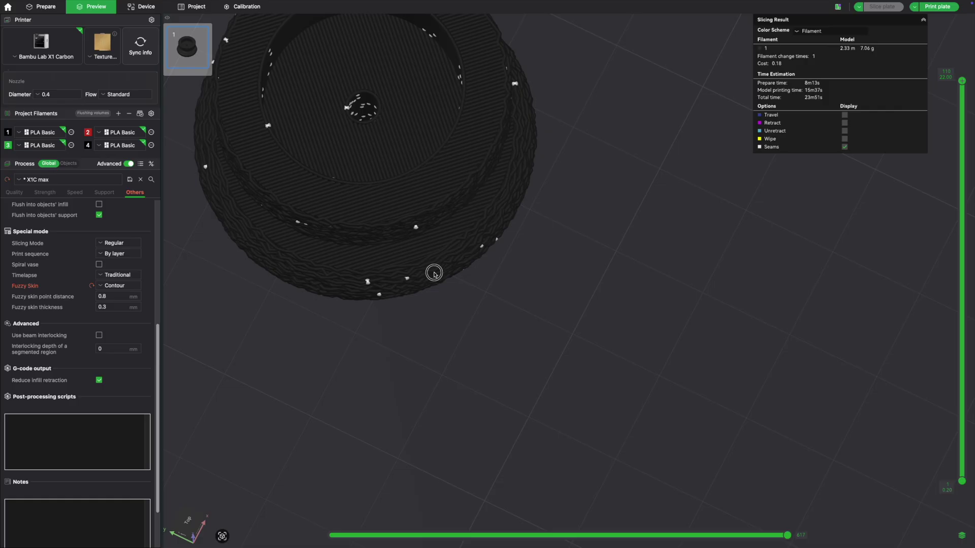
- Orbit to a side view of the sliced fuzzy-skinned holder with its random seams
left_click_drag(632, 269, 659, 374)
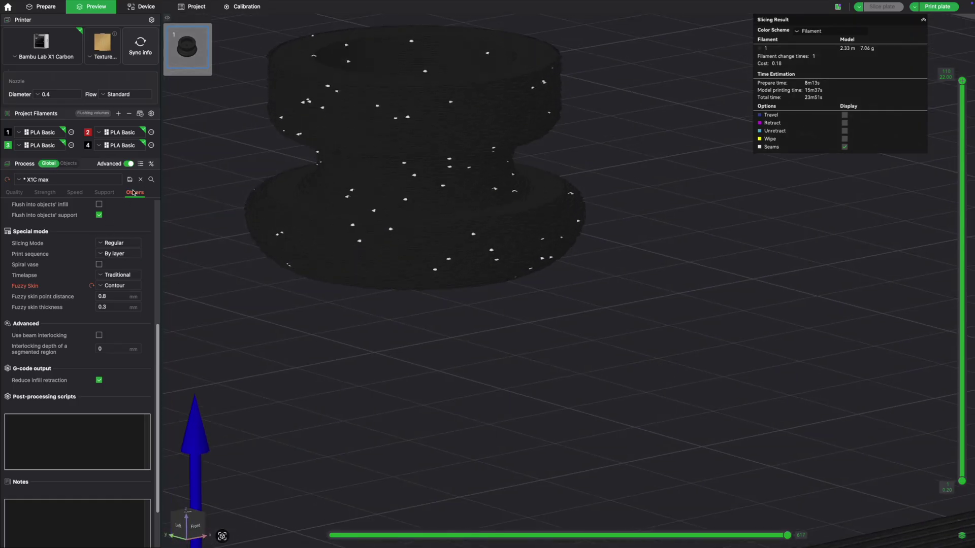